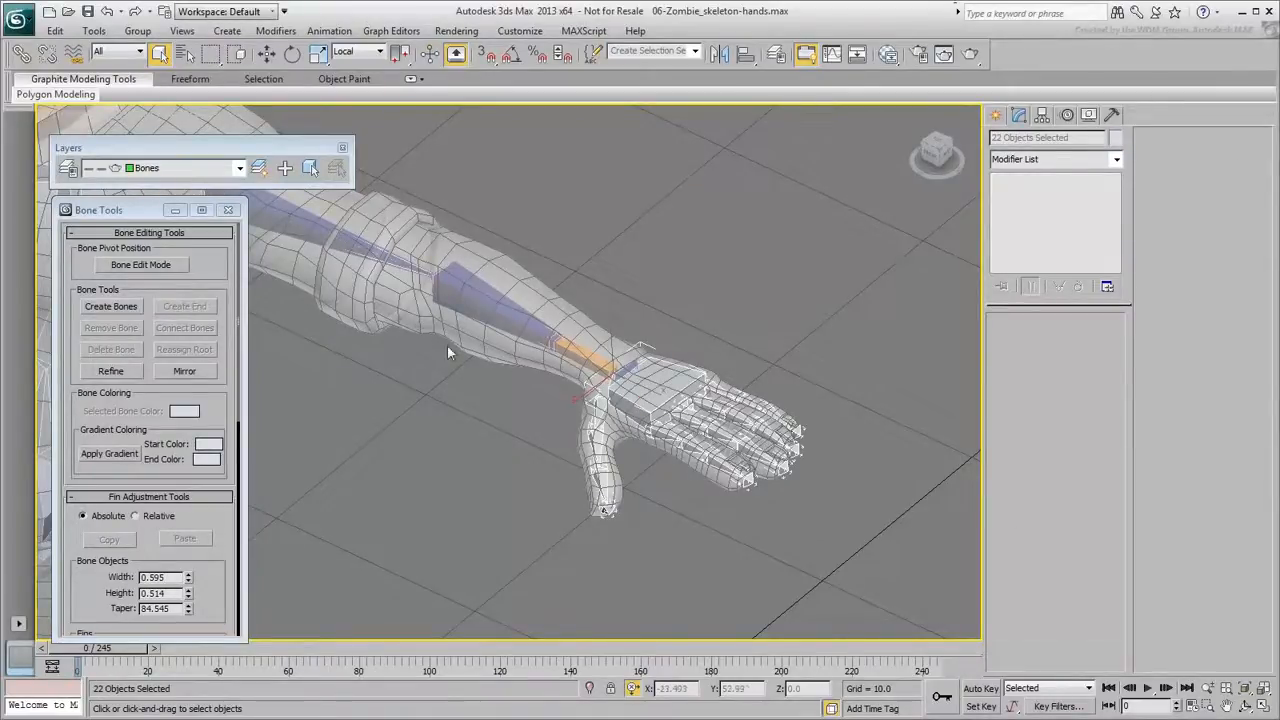
Mirror the selected hand bones across the X axis, flipping the bone Y axis with a 0.0 offset
{"action": "left_click", "coordinate": [180, 373]}
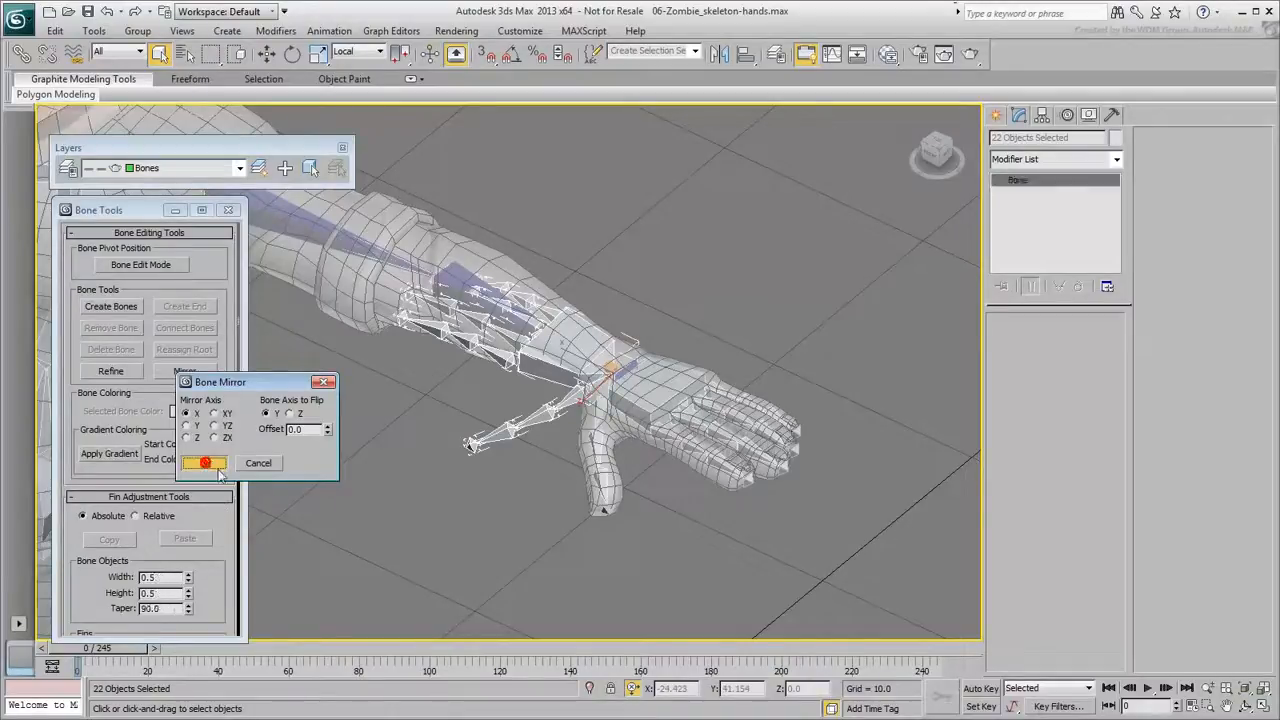
{"action": "left_click", "coordinate": [205, 463]}
Unlink the mirrored hand bone from its parent bone and test whether it moves freely
{"action": "left_click", "coordinate": [574, 348]}
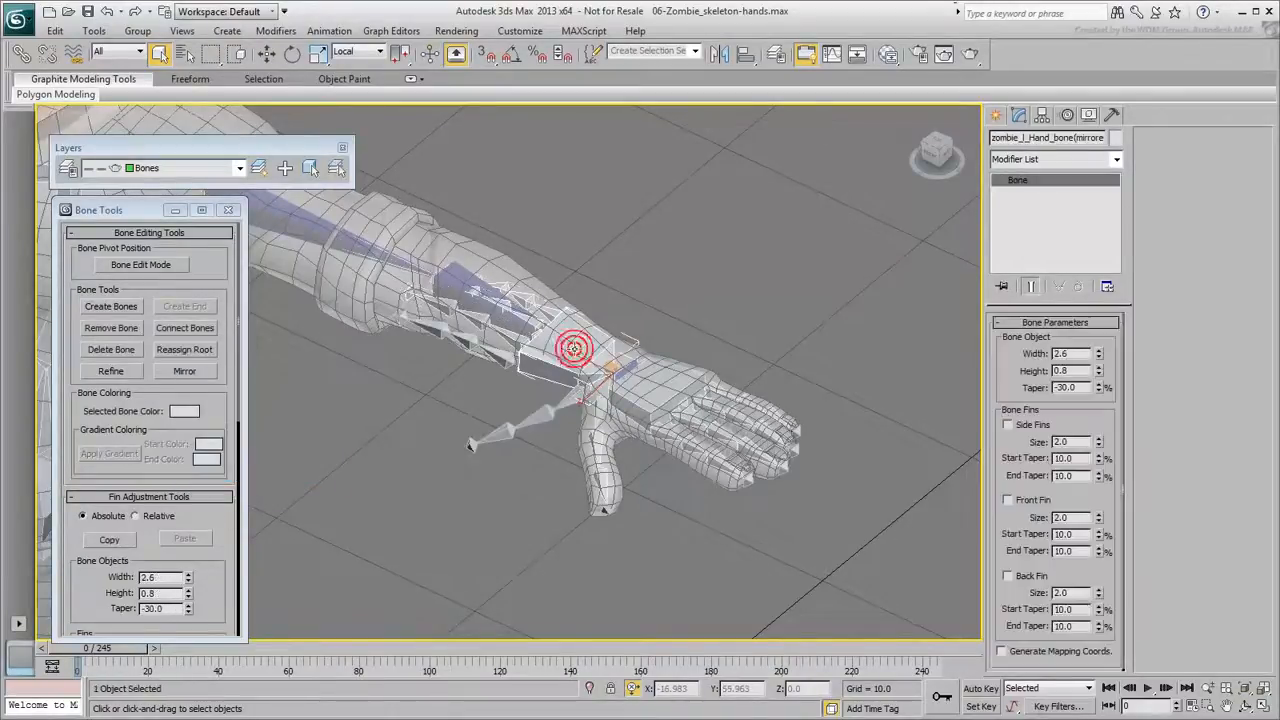
{"action": "right_click", "coordinate": [574, 348]}
{"action": "left_click", "coordinate": [594, 362]}
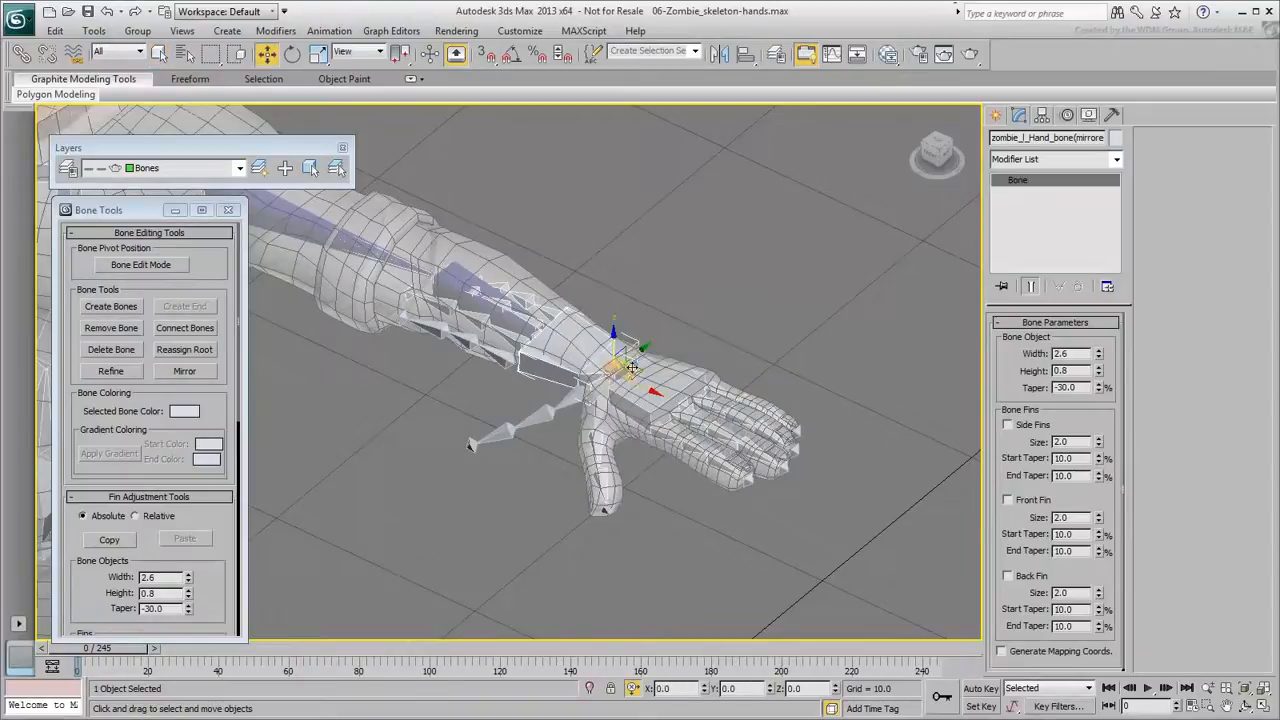
{"action": "mouse_move", "coordinate": [636, 371]}
{"action": "left_mouse_down"}
{"action": "mouse_move", "coordinate": [628, 360]}
{"action": "mouse_move", "coordinate": [638, 378]}
{"action": "mouse_move", "coordinate": [617, 387]}
{"action": "left_mouse_up"}
{"action": "right_click", "coordinate": [617, 386]}
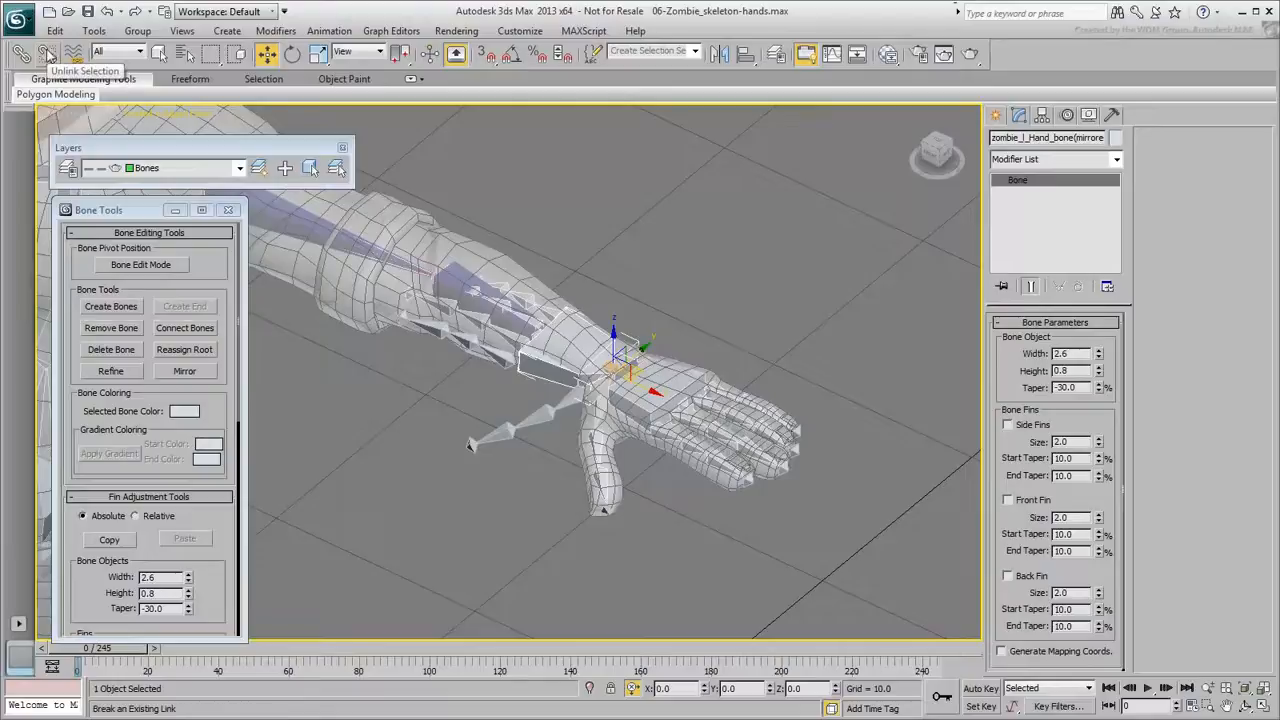
{"action": "left_click", "coordinate": [47, 54]}
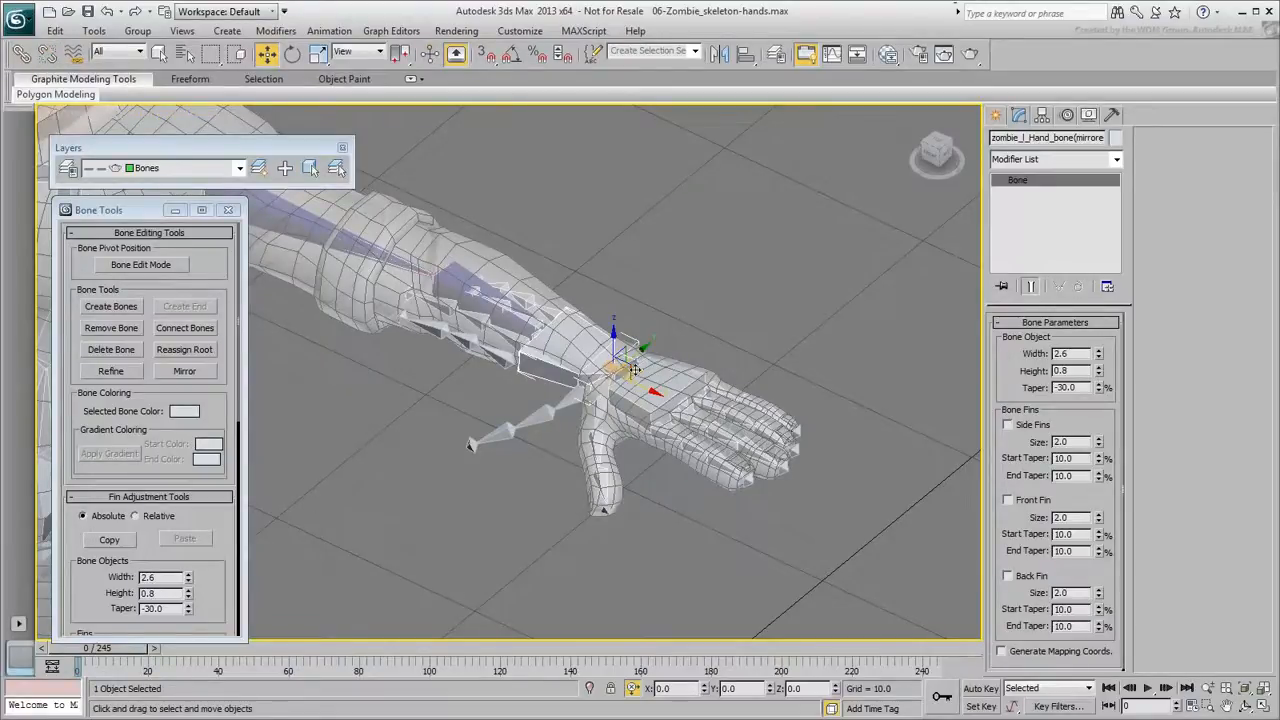
{"action": "left_click_drag", "start_coordinate": [641, 371], "coordinate": [676, 342]}
{"action": "right_click", "coordinate": [676, 342]}
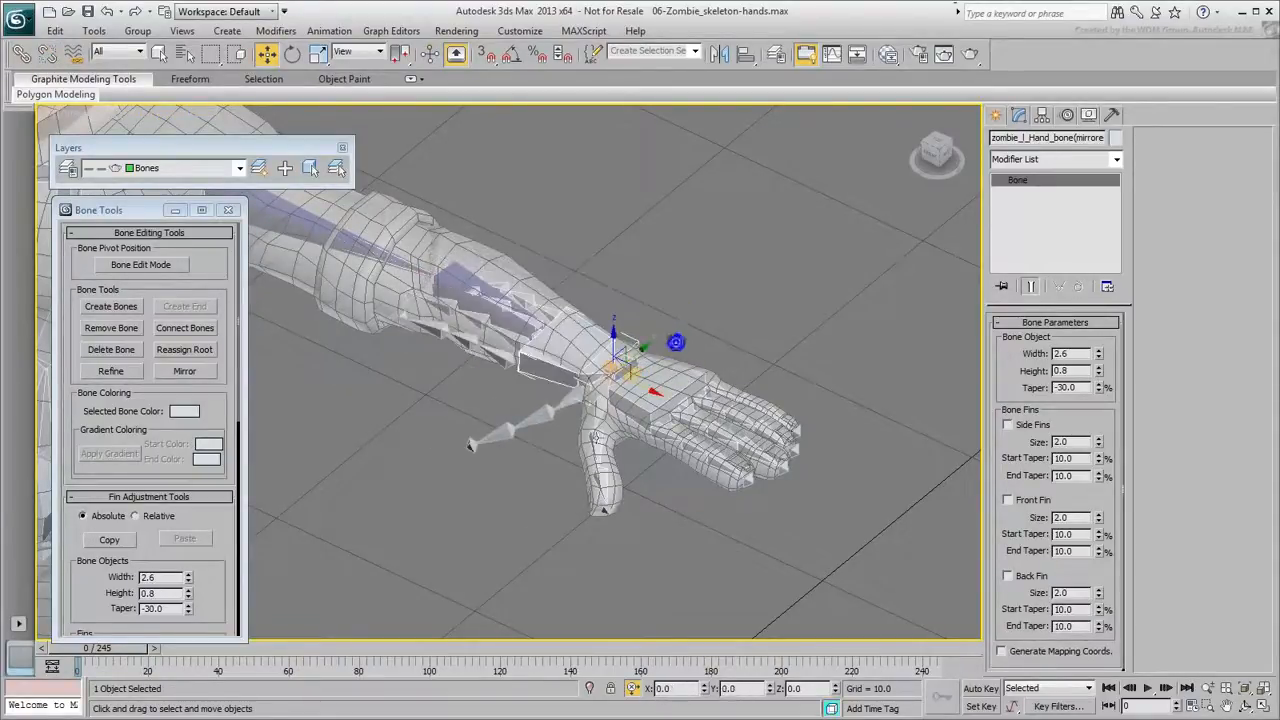
Place the mirrored hand bone at the opposite wrist by setting its absolute X position to -27.444
{"action": "left_click", "coordinate": [634, 689]}
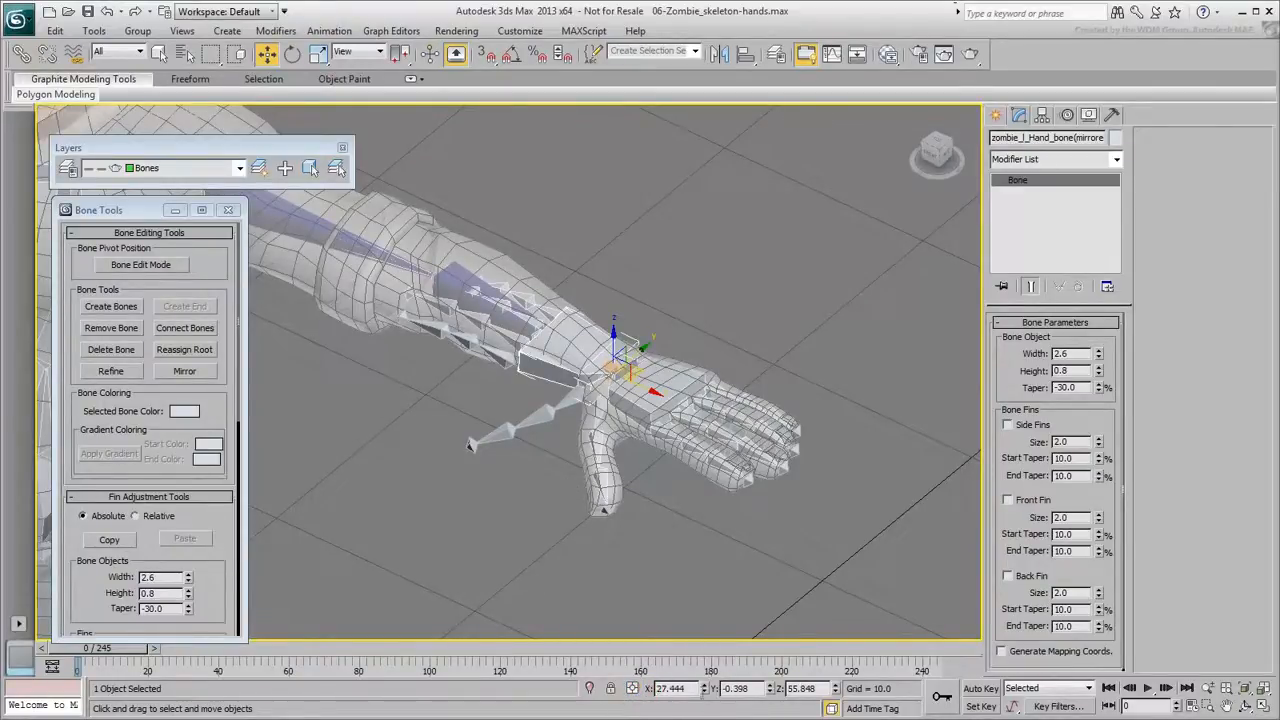
{"action": "type", "text": "-"}
{"action": "key", "text": "Return"}
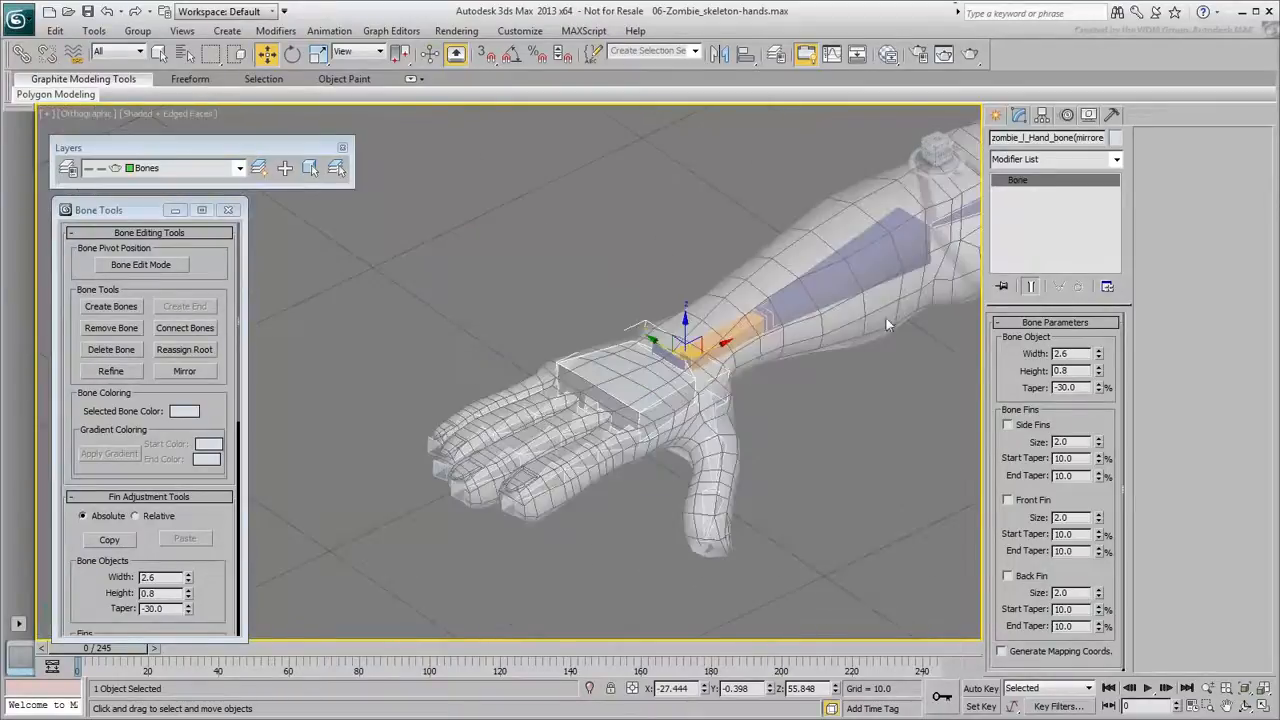
Select the mirrored hand bone with its whole finger hierarchy and open Rename Objects for the selection
{"action": "left_click_drag", "start_coordinate": [1020, 137], "coordinate": [1126, 134]}
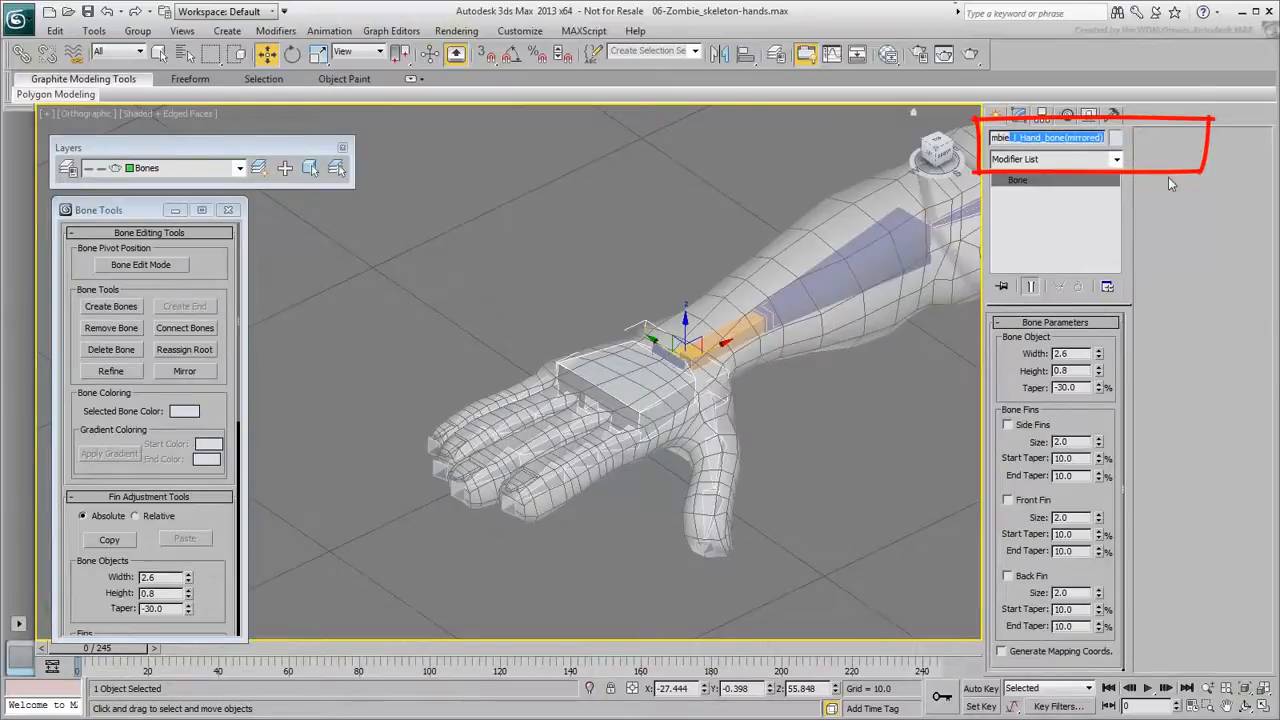
{"action": "left_click", "coordinate": [610, 542]}
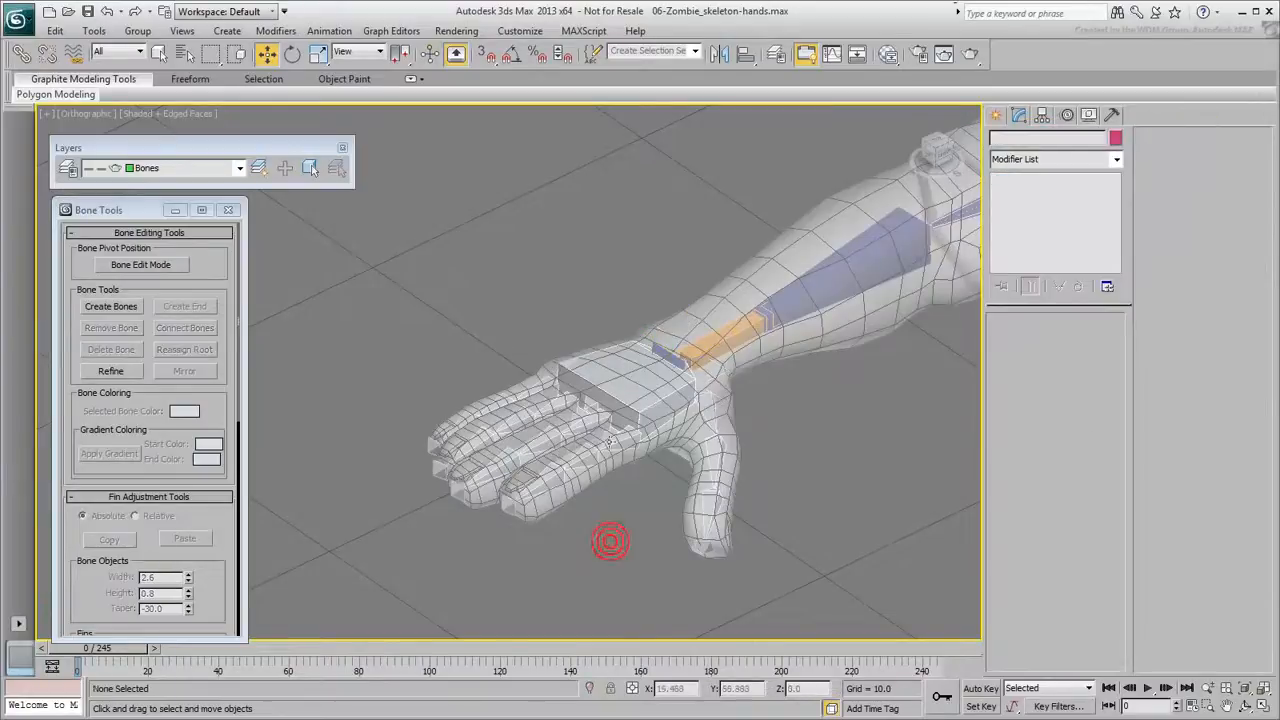
{"action": "double_click", "coordinate": [634, 395]}
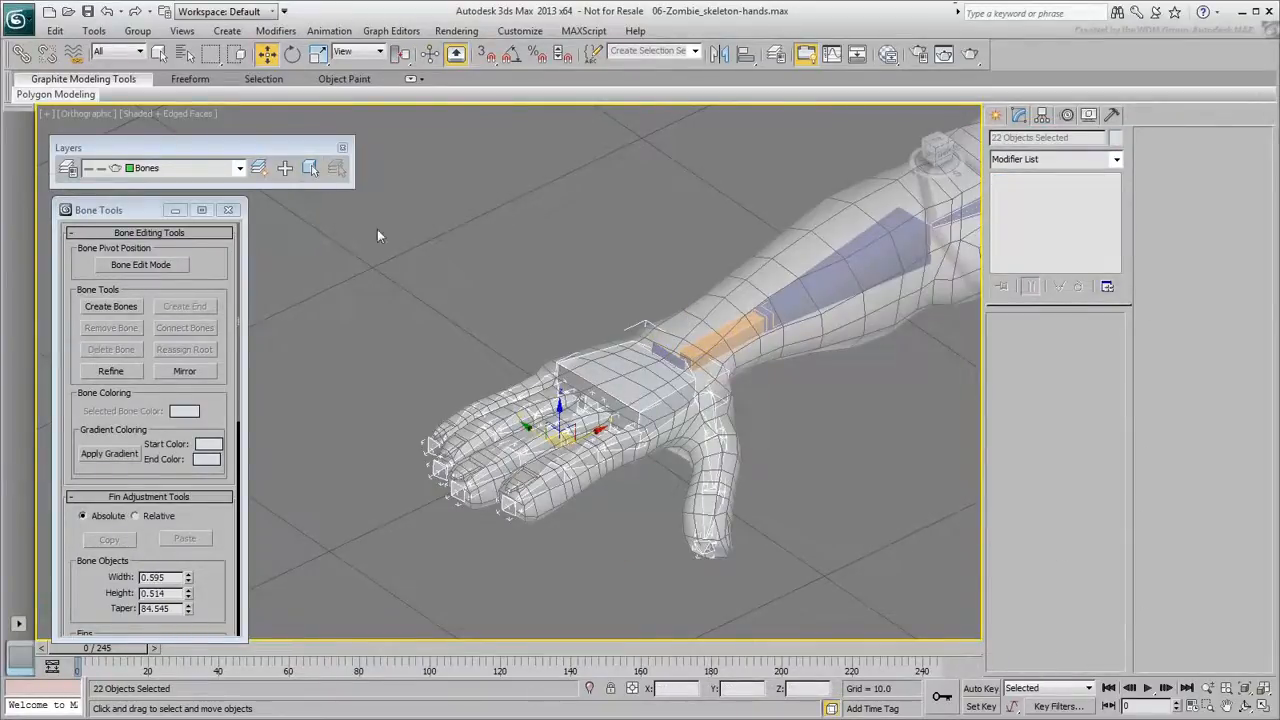
{"action": "left_click", "coordinate": [94, 31]}
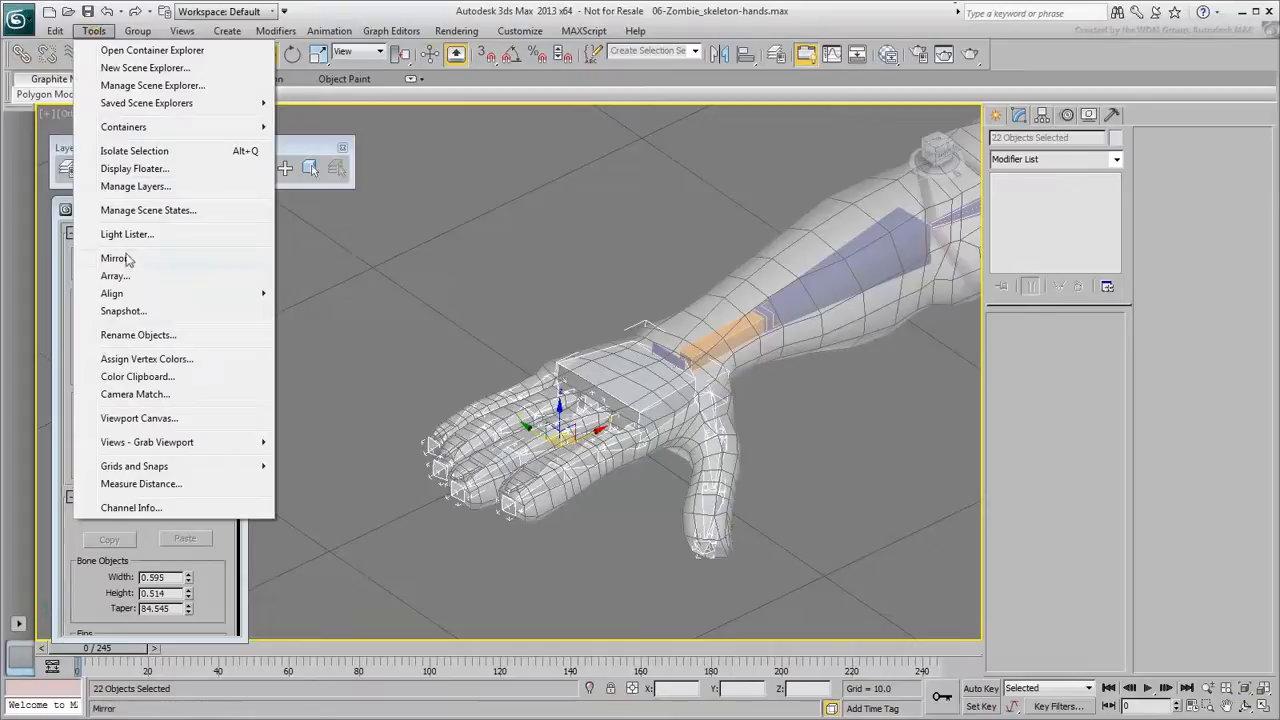
{"action": "left_click", "coordinate": [127, 336]}
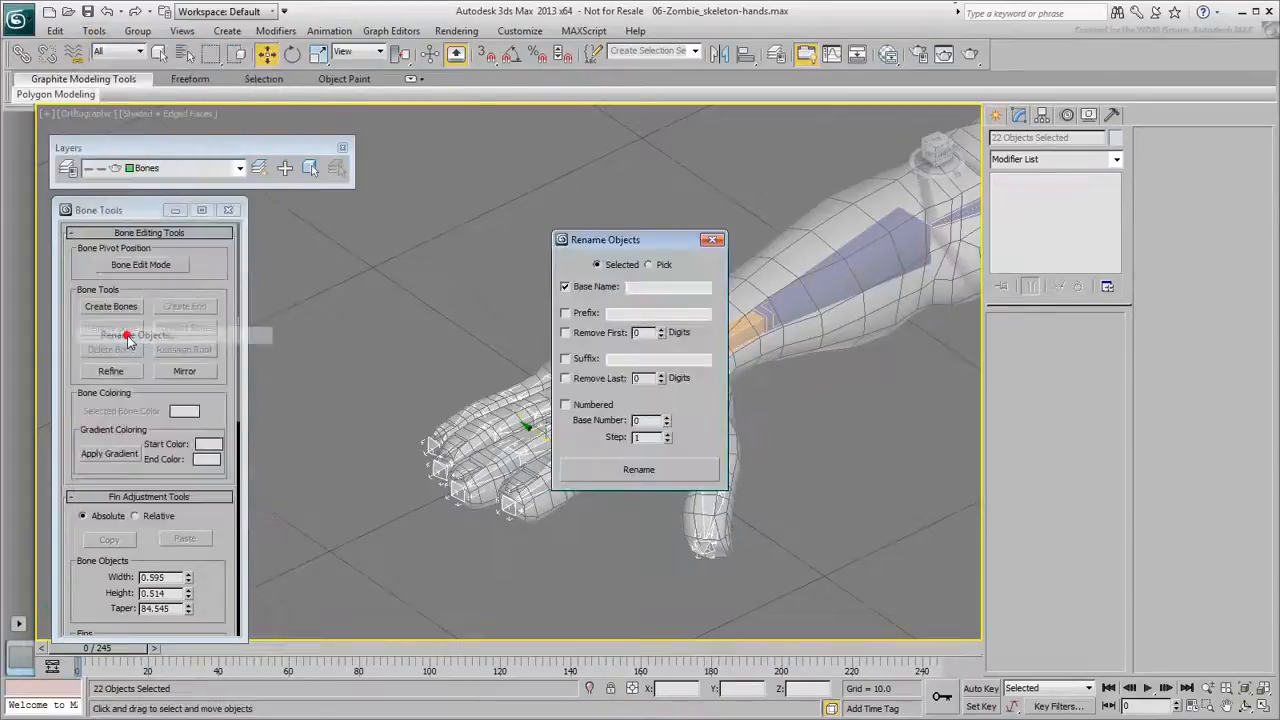
Rename the selected bones with the prefix zombie_r, removing the first 8 and last 10 digits and leaving the base name off
{"action": "left_click", "coordinate": [566, 313]}
{"action": "left_click", "coordinate": [565, 332]}
{"action": "left_click", "coordinate": [565, 378]}
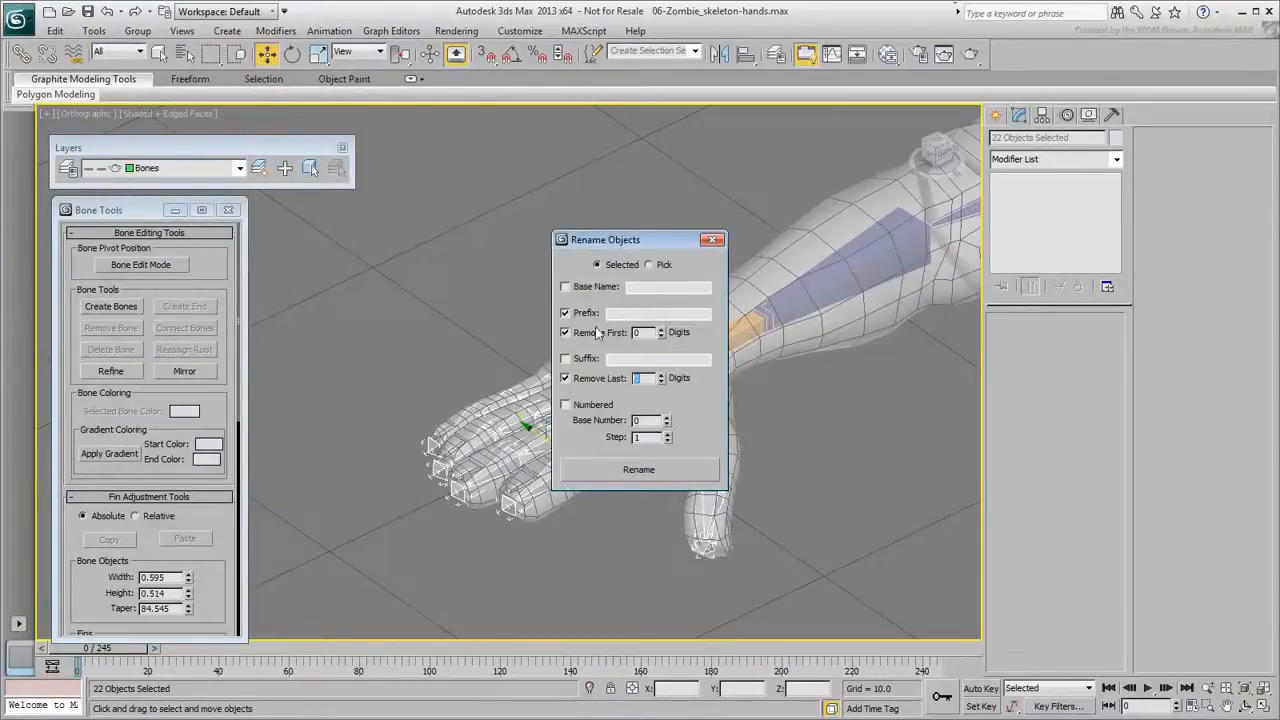
{"action": "left_click_drag", "start_coordinate": [648, 334], "coordinate": [614, 334]}
{"action": "left_click", "coordinate": [660, 314]}
{"action": "type", "text": "zombie_r"}
{"action": "left_click", "coordinate": [641, 470]}
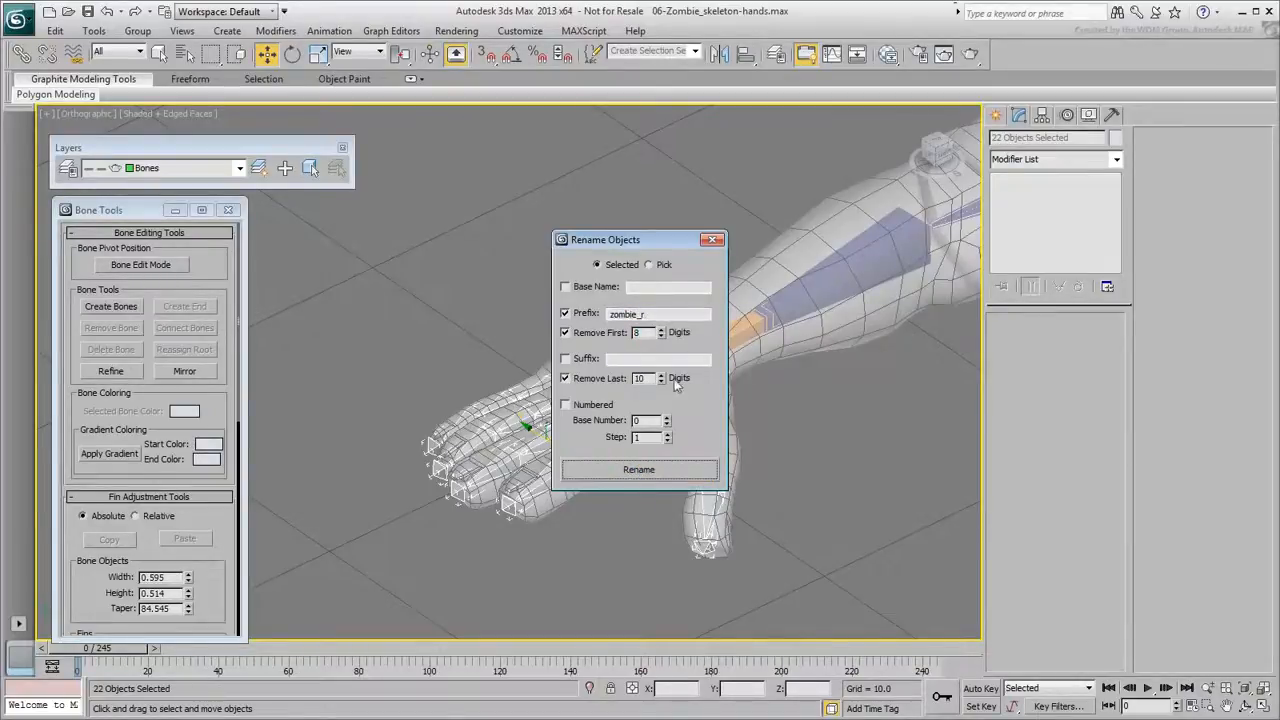
{"action": "left_click", "coordinate": [712, 239]}
Check the new names of the mirrored hand bone and several of its finger bones
{"action": "left_click", "coordinate": [827, 468]}
{"action": "left_click", "coordinate": [642, 394]}
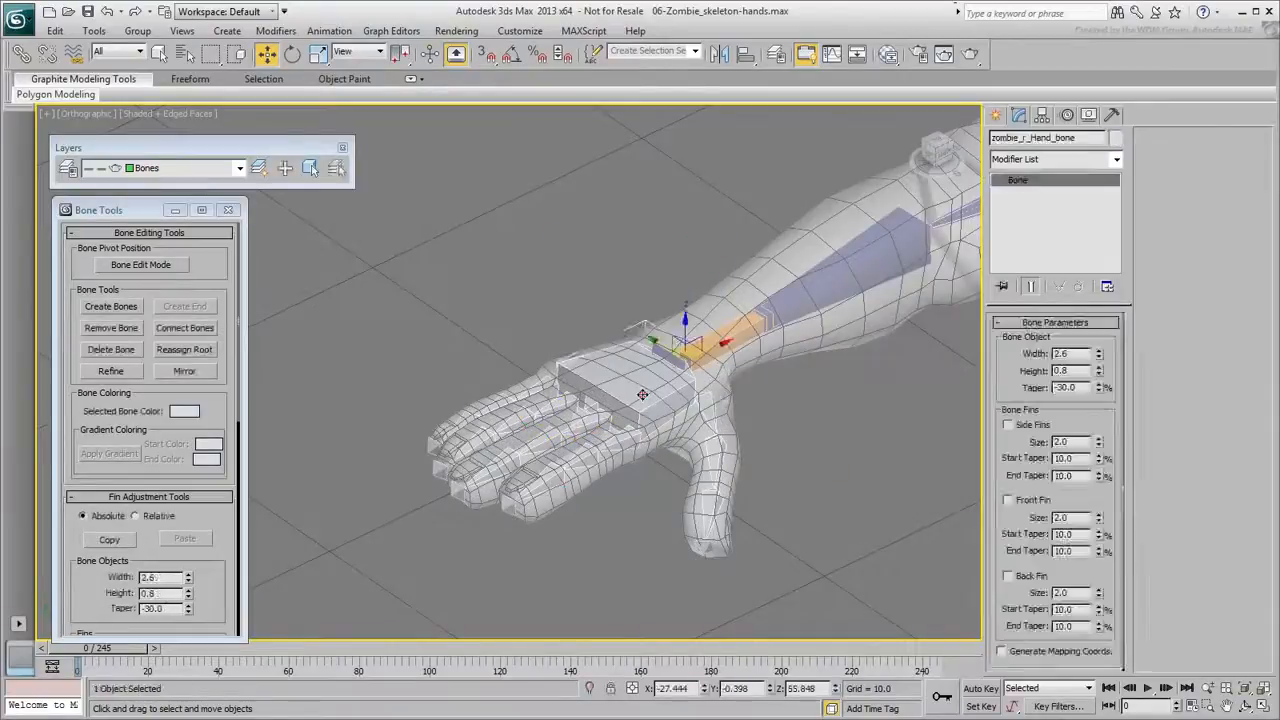
{"action": "left_click_drag", "start_coordinate": [1076, 137], "coordinate": [1028, 137]}
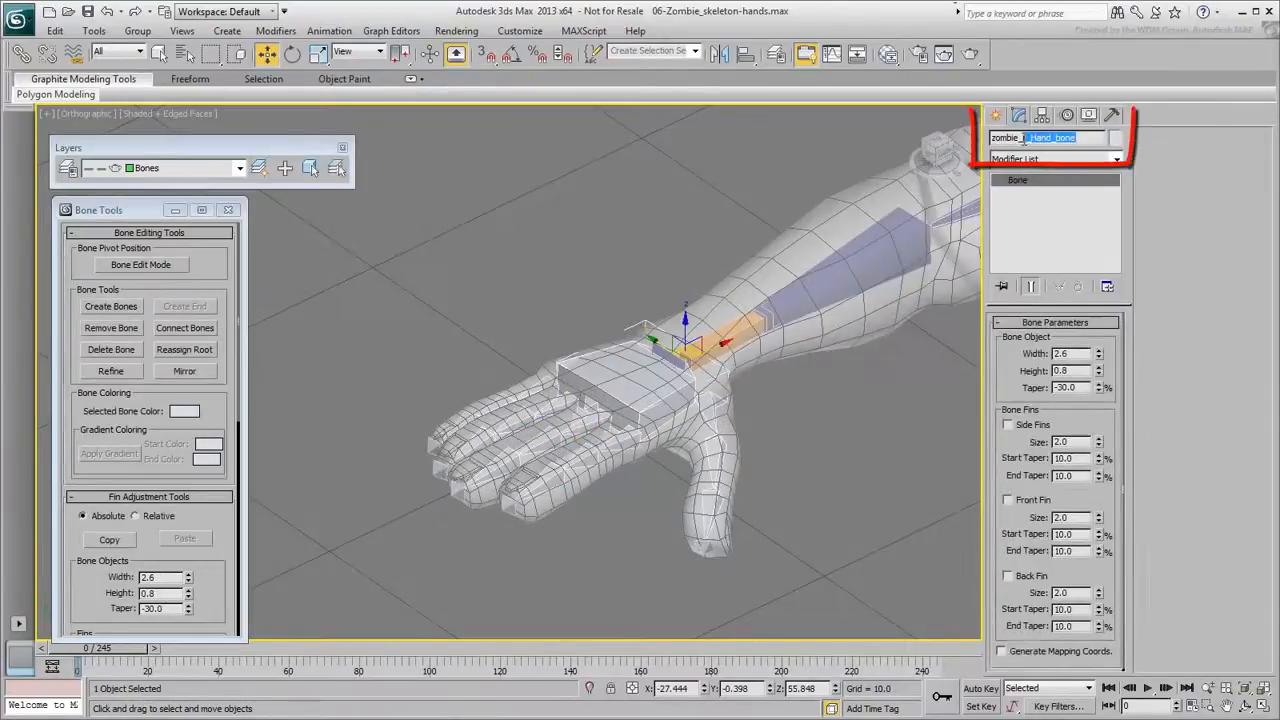
{"action": "left_click", "coordinate": [556, 404]}
{"action": "left_click", "coordinate": [584, 418]}
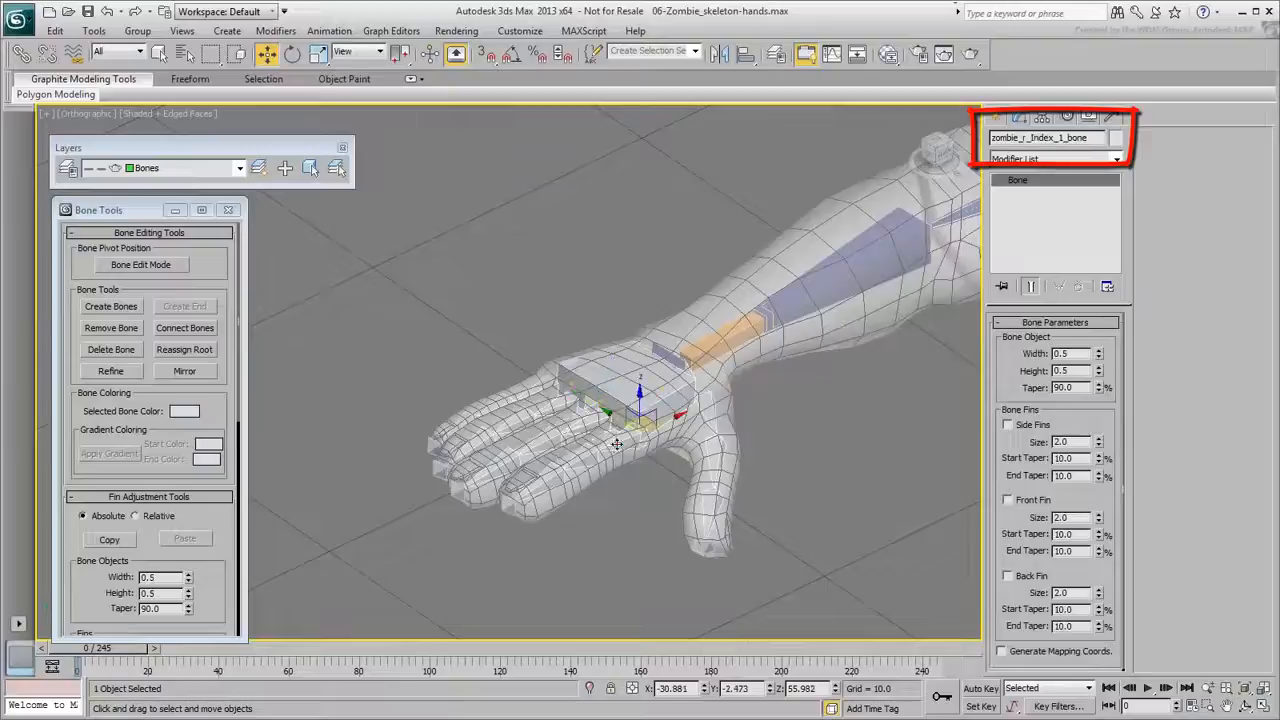
{"action": "left_click", "coordinate": [706, 415]}
{"action": "left_click", "coordinate": [844, 480]}
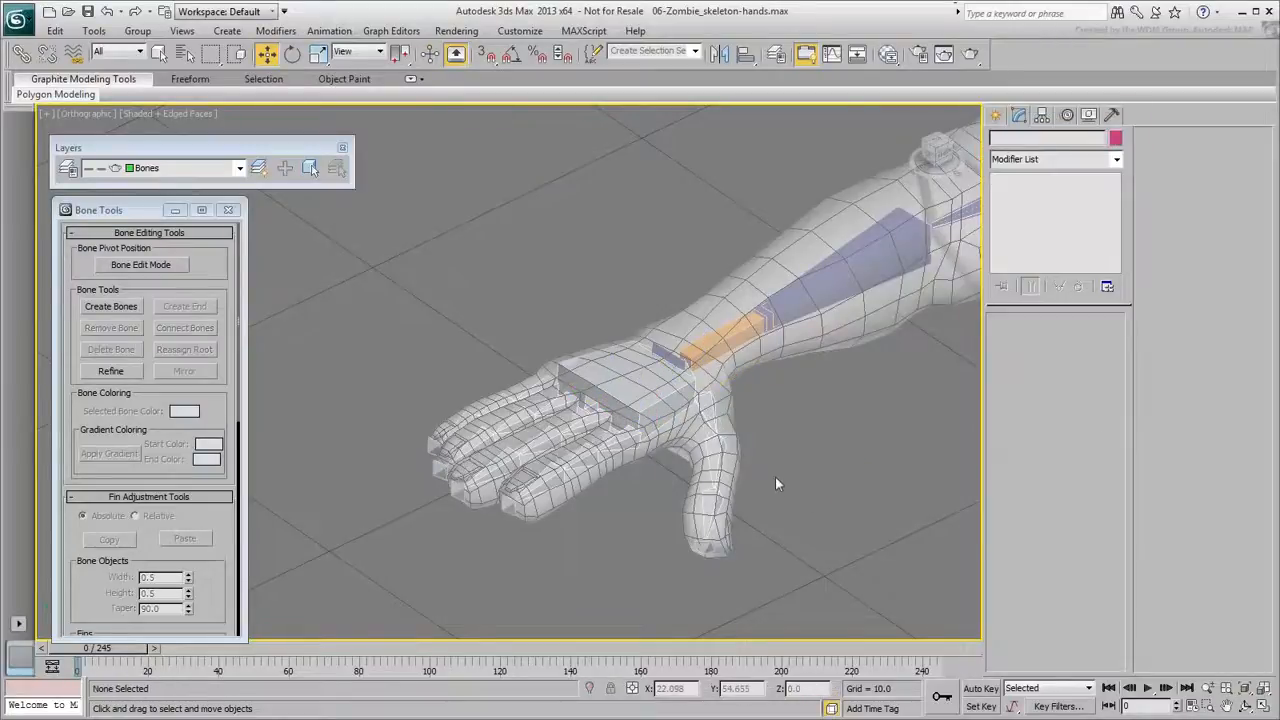
Select both hand bones in the Perspective view and activate Rotate with the Local coordinate system
{"action": "key", "text": "p"}
{"action": "left_click", "coordinate": [907, 248]}
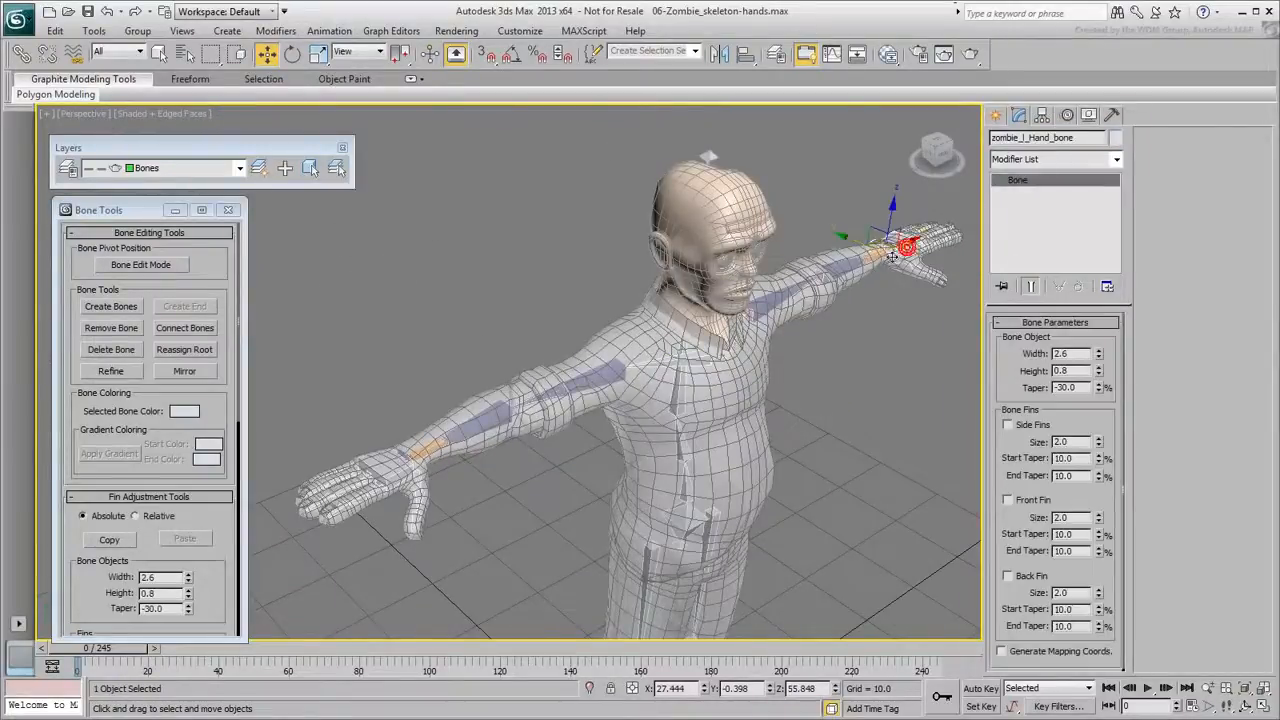
{"action": "left_click", "coordinate": [388, 469], "text": "ctrl"}
{"action": "right_click", "coordinate": [388, 469]}
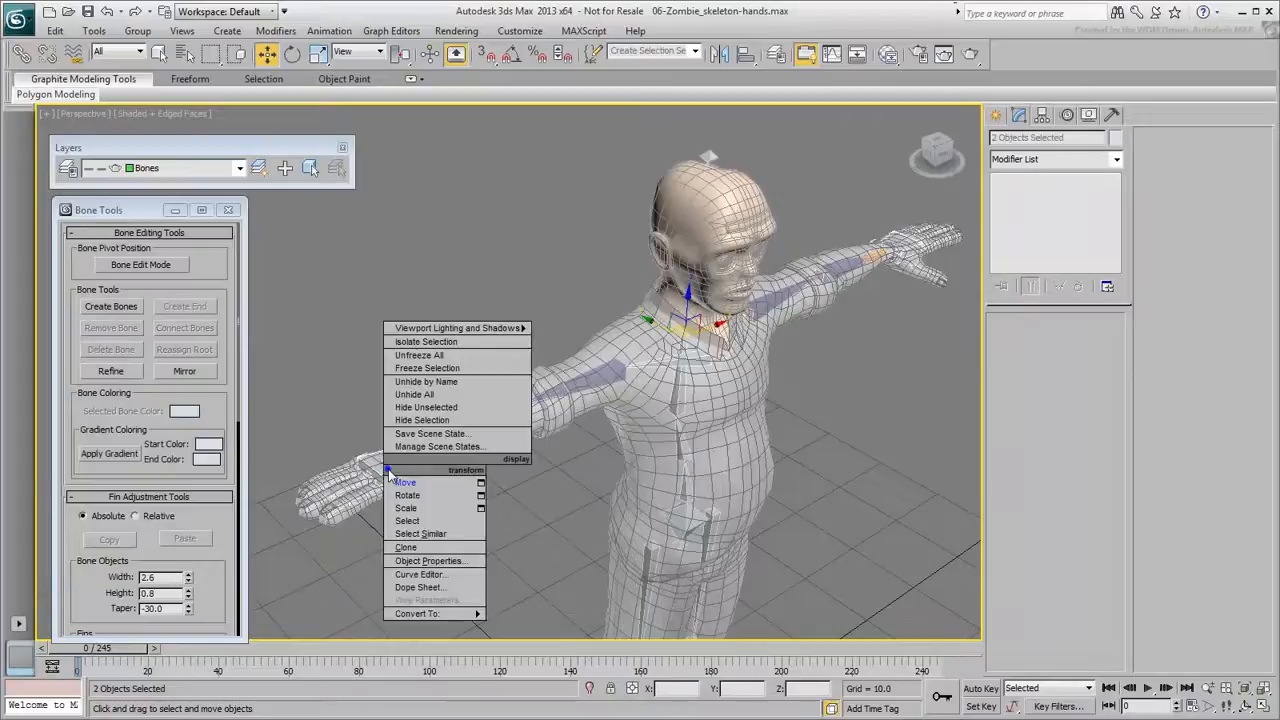
{"action": "left_click", "coordinate": [403, 484]}
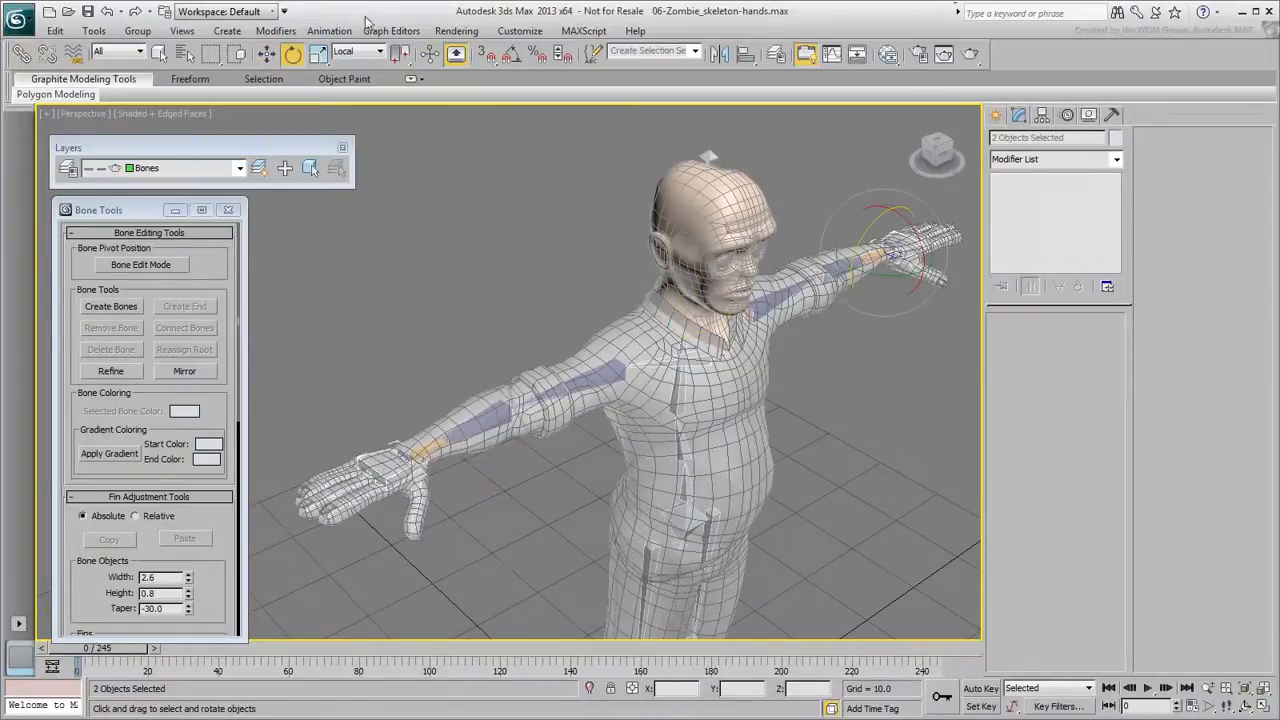
Try rotating both hand bones together around their local axes to compare their pivot orientations
{"action": "mouse_move", "coordinate": [886, 274]}
{"action": "left_mouse_down"}
{"action": "mouse_move", "coordinate": [946, 282]}
{"action": "mouse_move", "coordinate": [848, 276]}
{"action": "mouse_move", "coordinate": [866, 277]}
{"action": "left_mouse_up"}
{"action": "key", "text": "ctrl+z"}
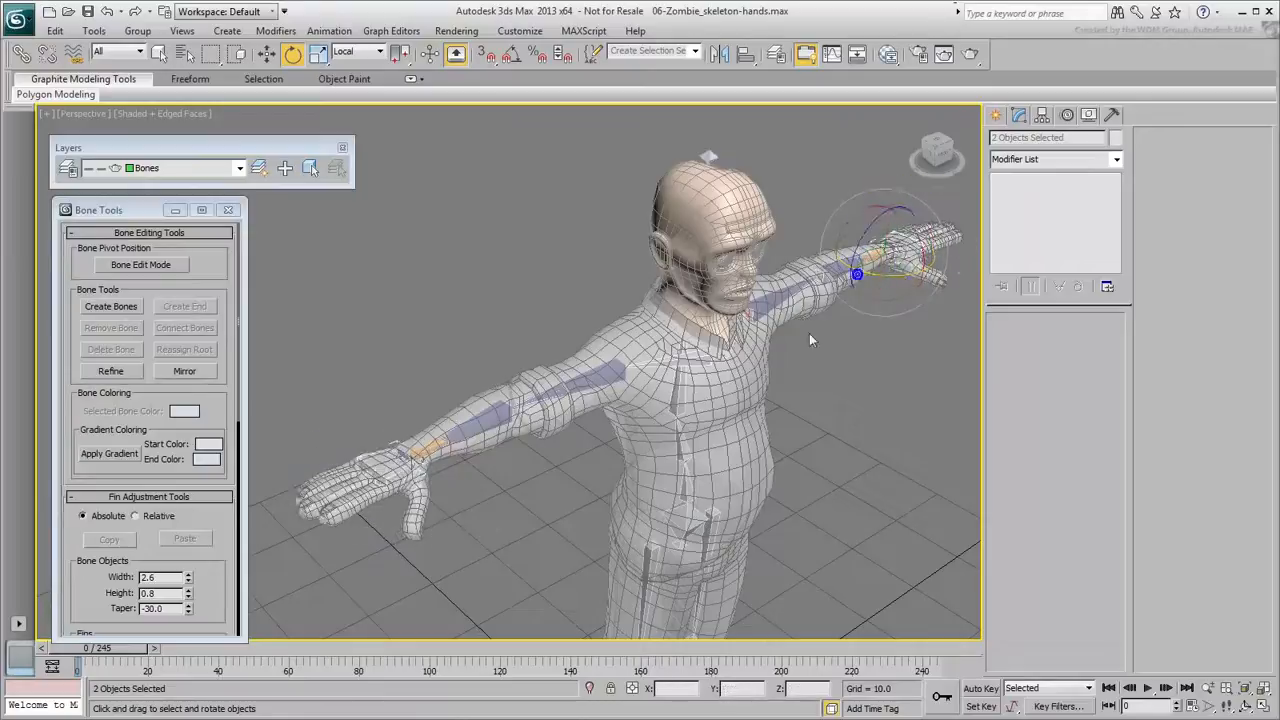
{"action": "middle_click_drag", "start_coordinate": [771, 385], "coordinate": [751, 388]}
{"action": "left_click_drag", "start_coordinate": [896, 248], "coordinate": [853, 197]}
{"action": "right_click", "coordinate": [903, 232]}
{"action": "right_click", "coordinate": [853, 196]}
Select the right hand bone with all its finger bones and enable Affect Pivot Only
{"action": "scroll", "coordinate": [477, 497], "scroll_direction": "up", "scroll_amount": 8}
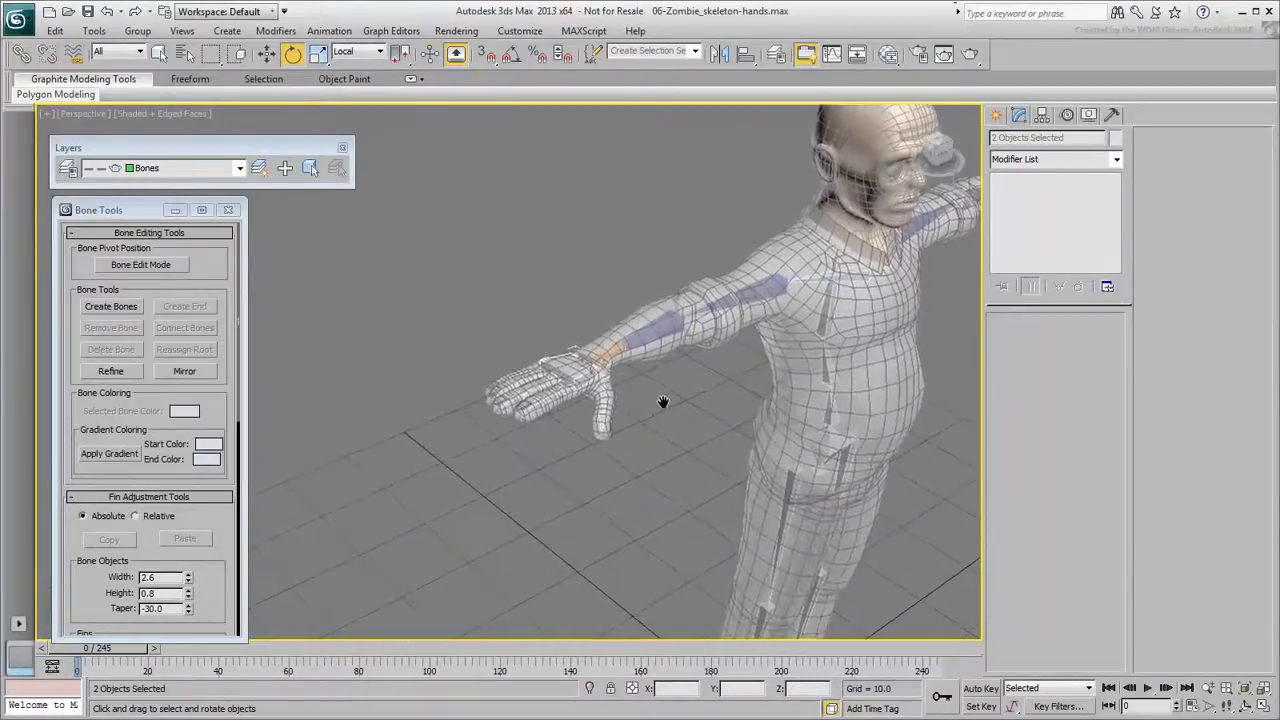
{"action": "double_click", "coordinate": [647, 371]}
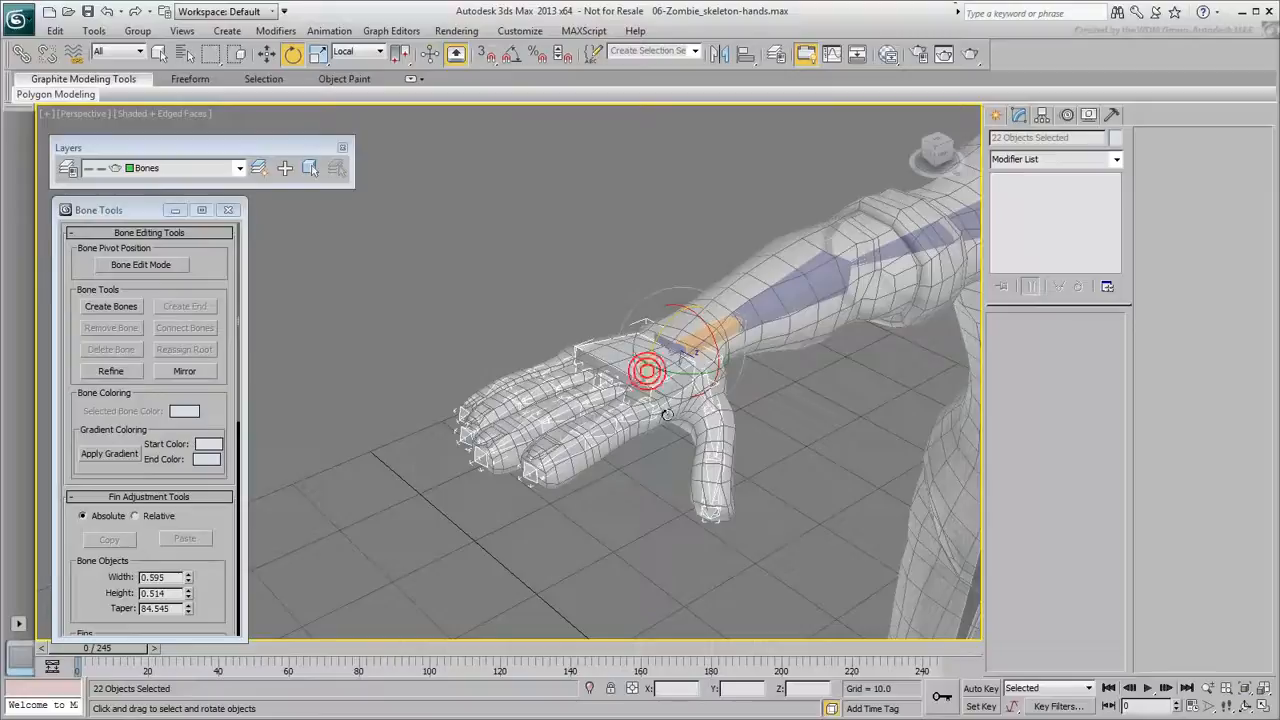
{"action": "scroll", "coordinate": [672, 400], "scroll_direction": "up", "scroll_amount": 3}
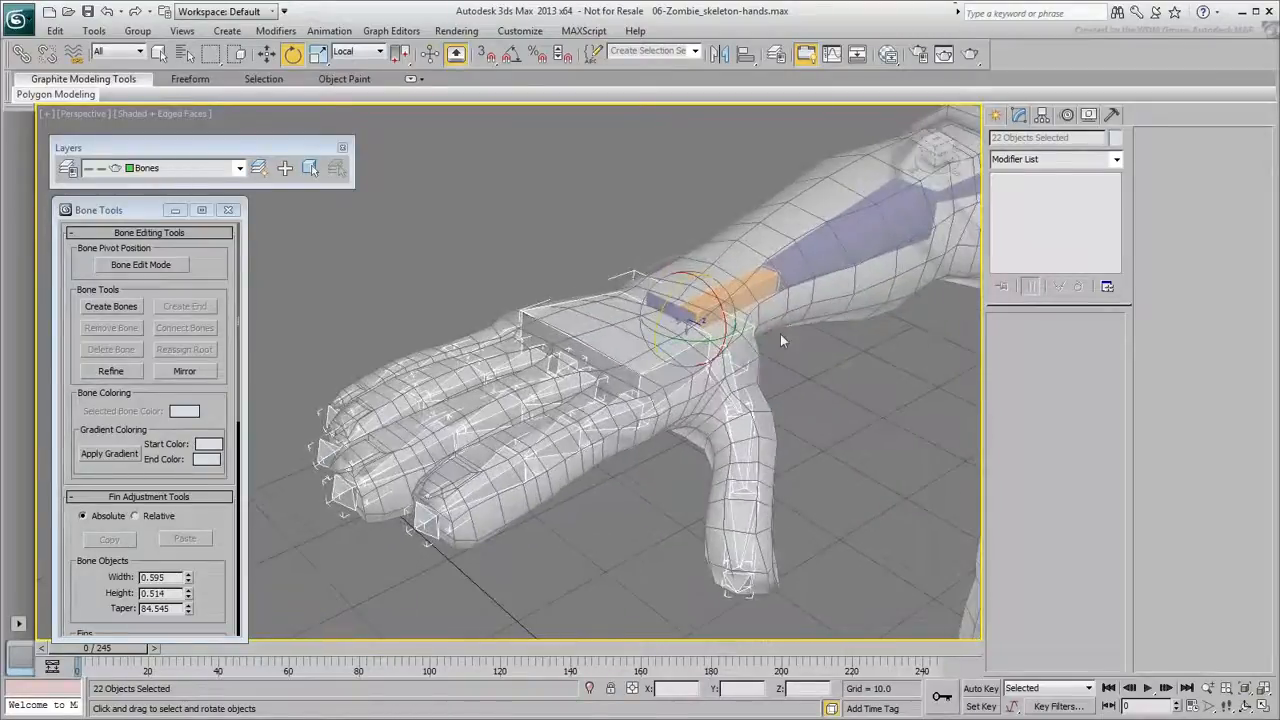
{"action": "left_click", "coordinate": [1043, 115]}
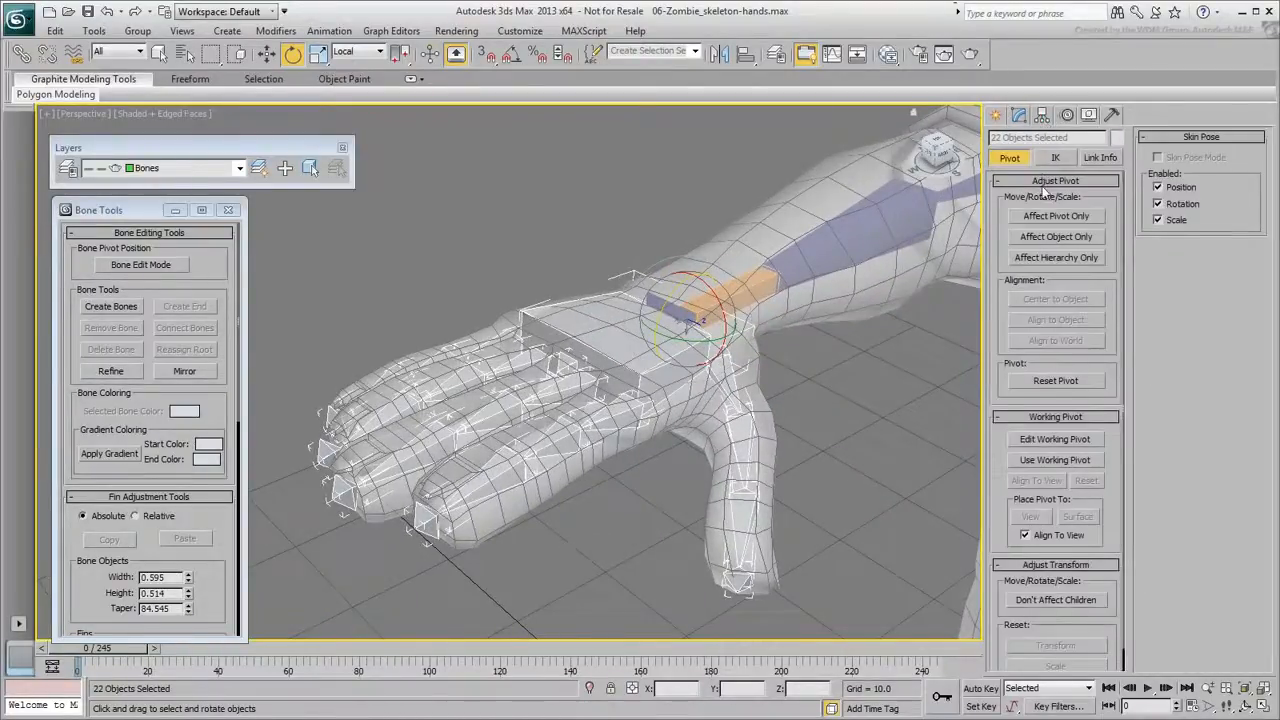
{"action": "left_click", "coordinate": [1047, 217]}
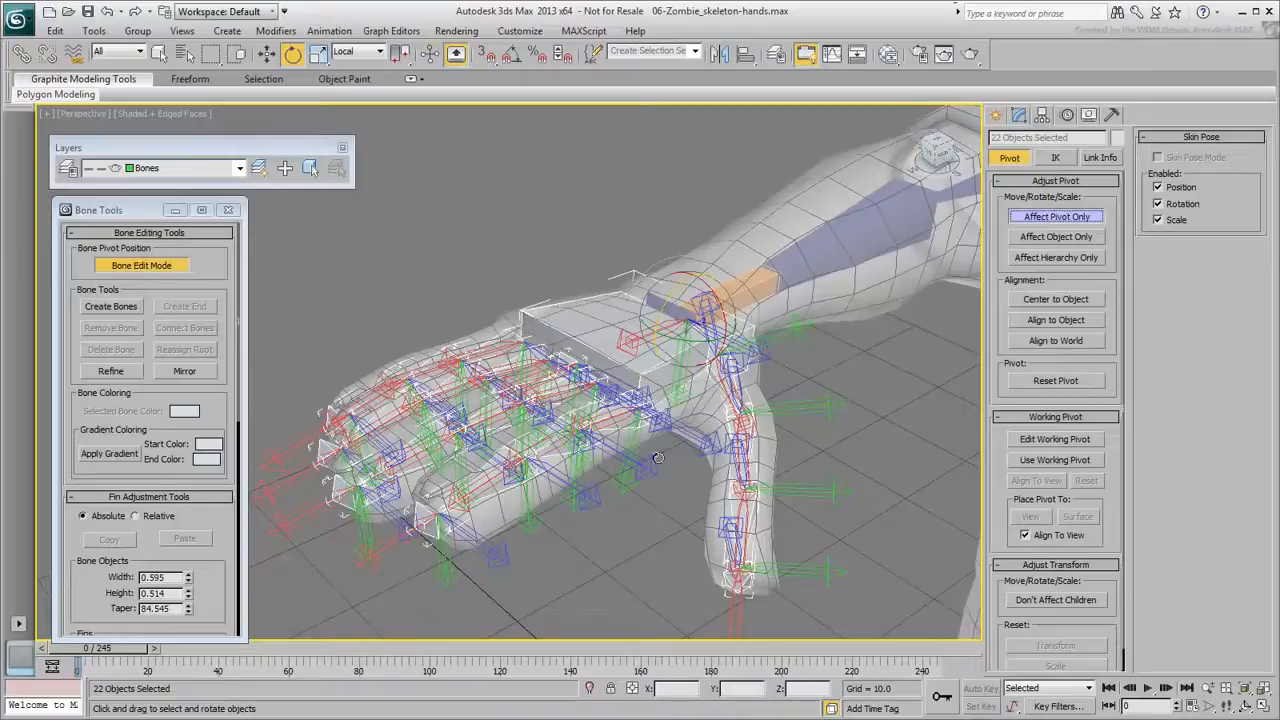
Rotate the right hand bones' pivots 180 degrees around their local Y axis using offset entry, and leave pivot editing
{"action": "mouse_move", "coordinate": [265, 28]}
{"action": "left_mouse_down"}
{"action": "mouse_move", "coordinate": [394, 84]}
{"action": "mouse_move", "coordinate": [268, 26]}
{"action": "left_mouse_up"}
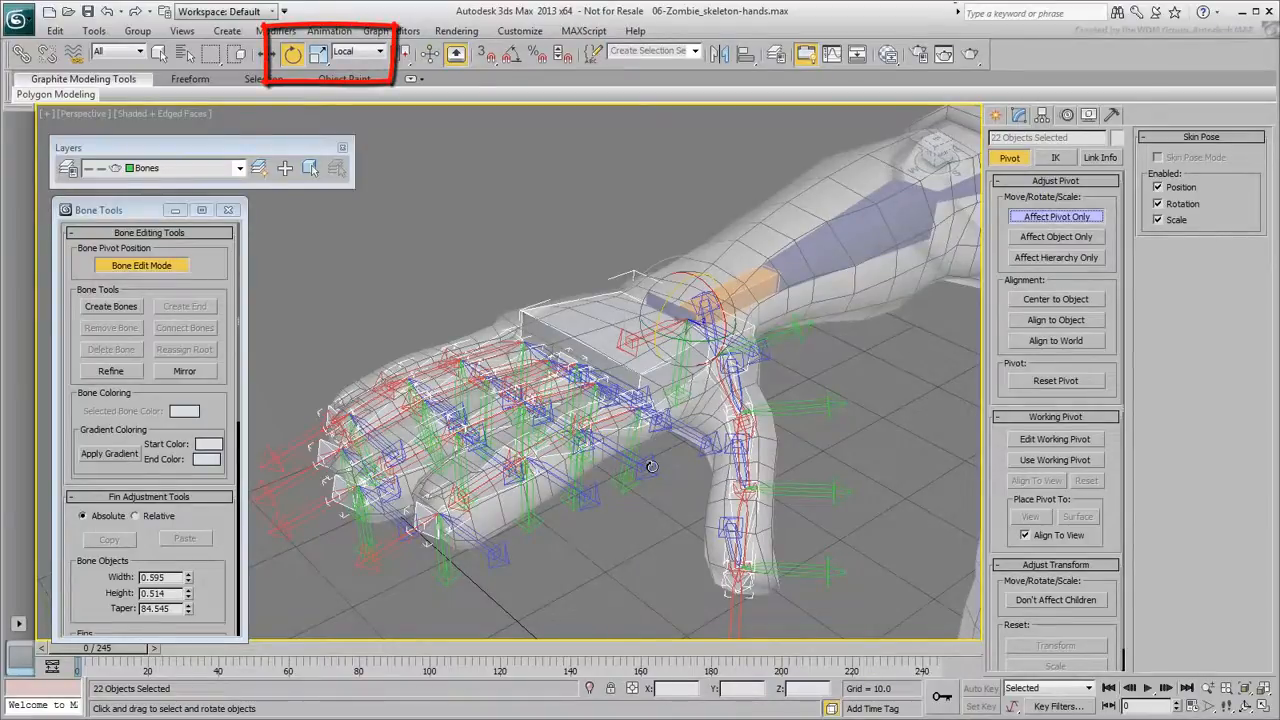
{"action": "left_click", "coordinate": [633, 688]}
{"action": "double_click", "coordinate": [737, 688]}
{"action": "type", "text": "180"}
{"action": "key", "text": "Return"}
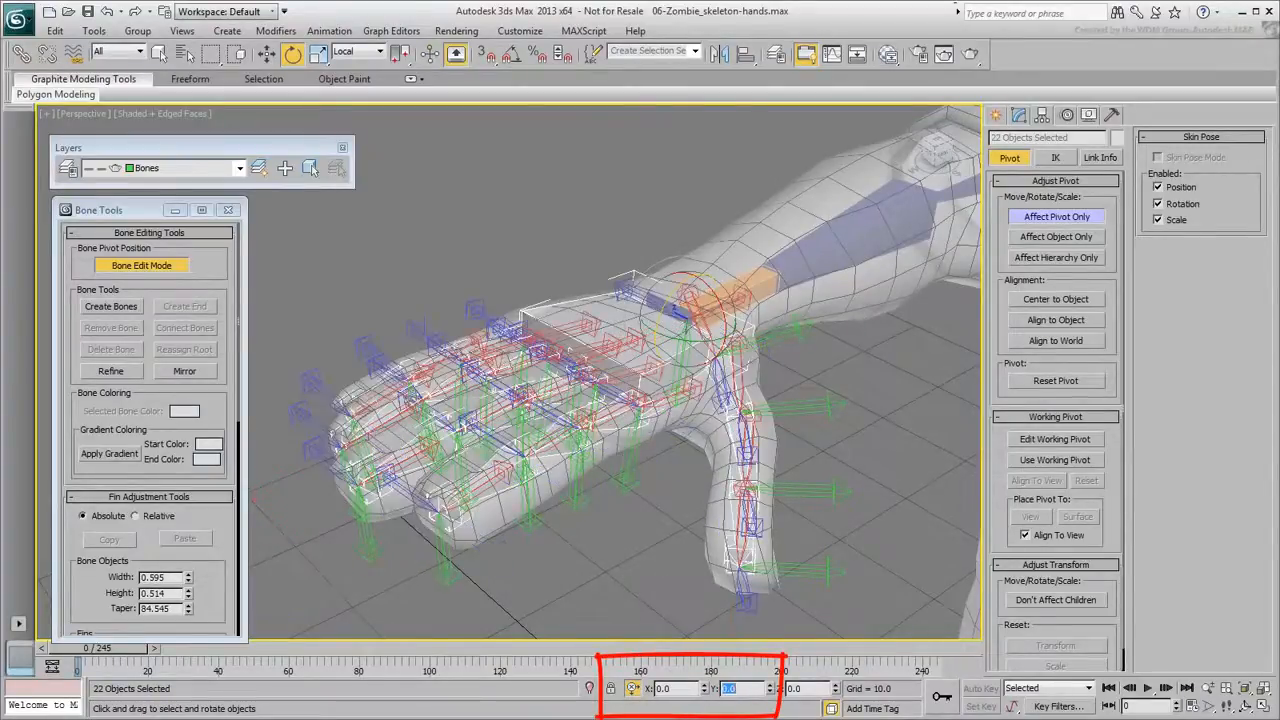
{"action": "left_click", "coordinate": [1056, 216]}
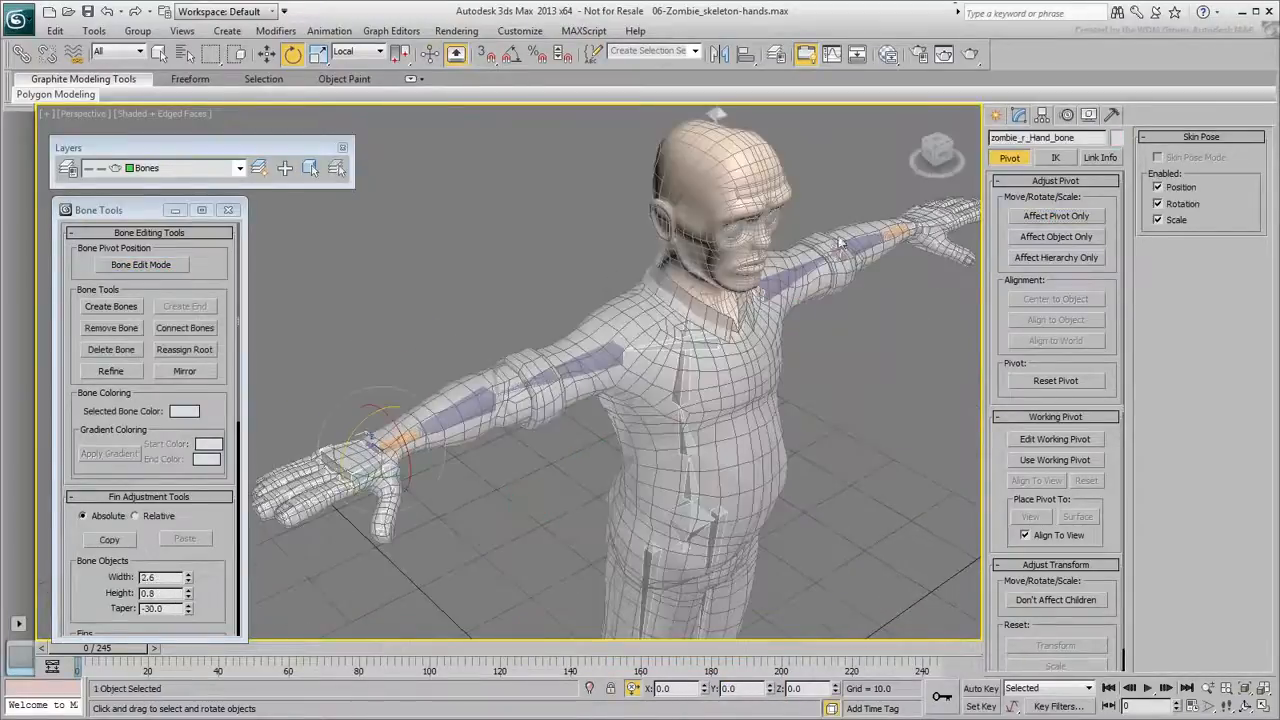
Test rotating both hand bones together around their local axes with the corrected pivots, undoing each rotation
{"action": "left_click", "coordinate": [927, 220], "text": "ctrl"}
{"action": "left_click_drag", "start_coordinate": [933, 247], "coordinate": [929, 278]}
{"action": "key", "text": "ctrl+z"}
{"action": "key", "text": "ctrl+z"}
{"action": "mouse_move", "coordinate": [887, 212]}
{"action": "left_mouse_down"}
{"action": "mouse_move", "coordinate": [860, 304]}
{"action": "mouse_move", "coordinate": [891, 102]}
{"action": "mouse_move", "coordinate": [865, 303]}
{"action": "mouse_move", "coordinate": [875, 91]}
{"action": "mouse_move", "coordinate": [878, 200]}
{"action": "left_mouse_up"}
{"action": "key", "text": "ctrl+z"}
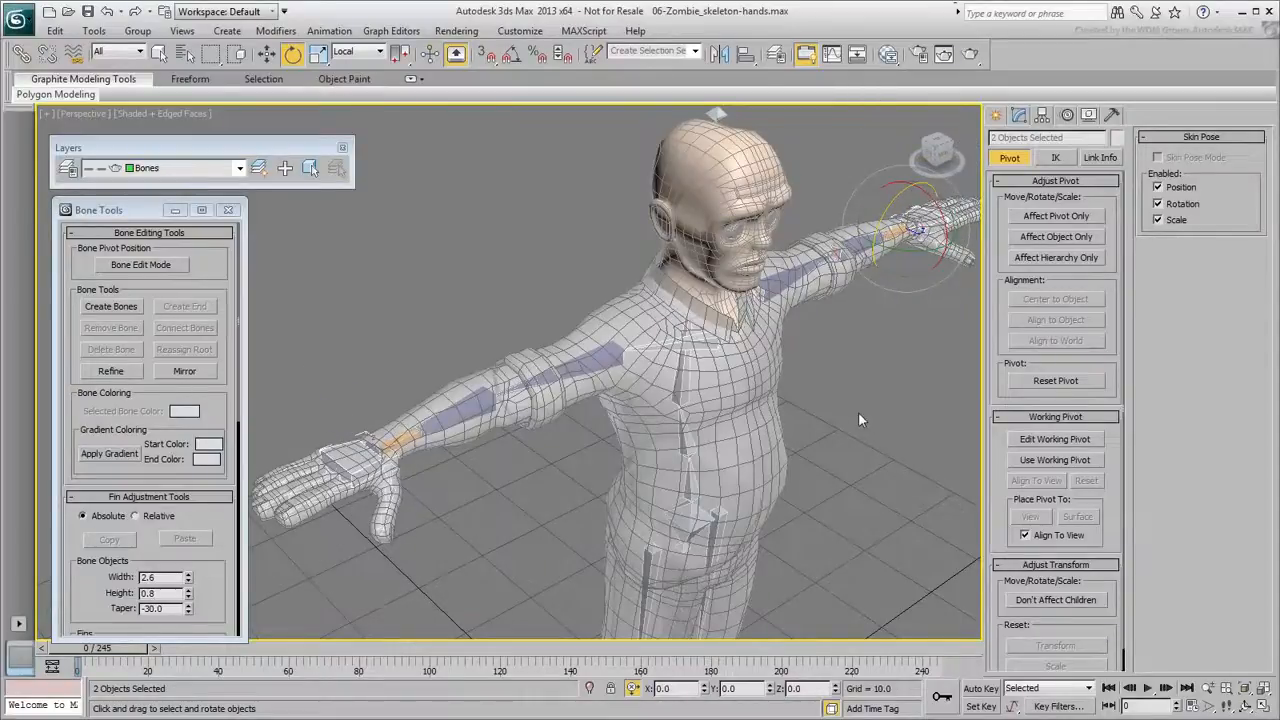
Select the right hand bone with its whole hierarchy and reset the stretch of those bones
{"action": "middle_click_drag", "start_coordinate": [362, 460], "coordinate": [618, 355]}
{"action": "scroll", "coordinate": [620, 355], "scroll_direction": "up", "scroll_amount": 5}
{"action": "double_click", "coordinate": [605, 359]}
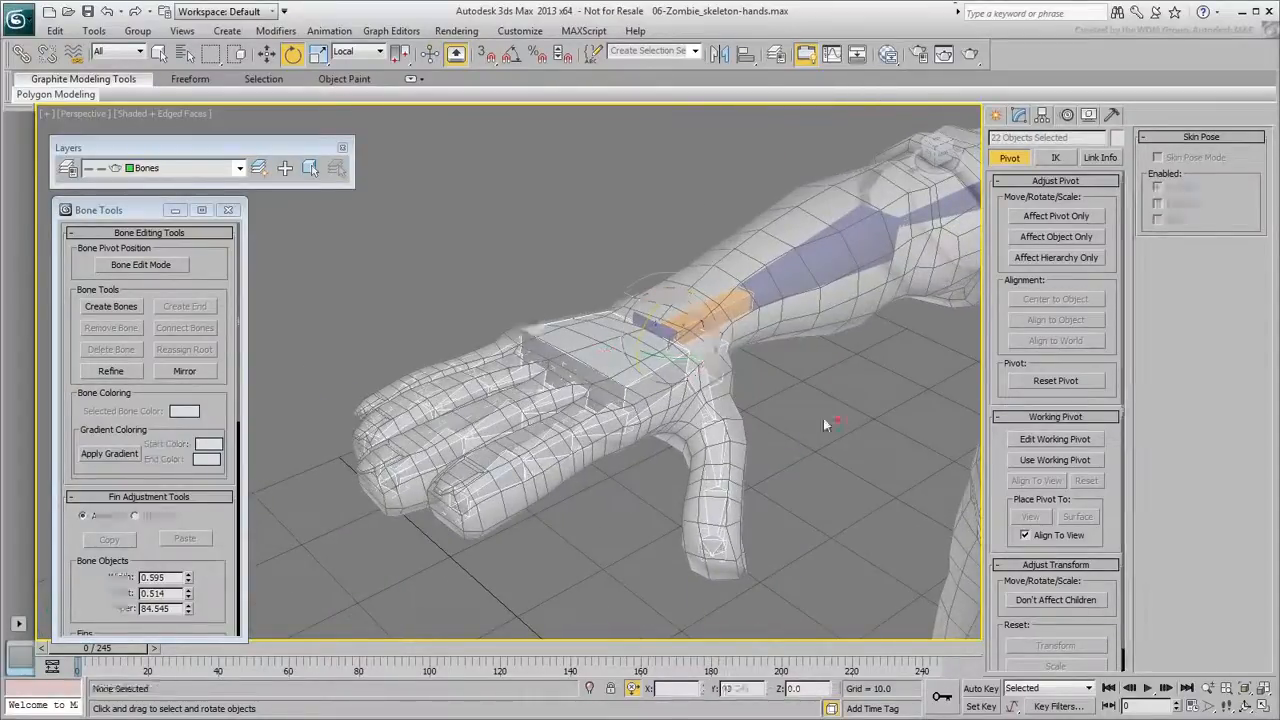
{"action": "scroll", "coordinate": [230, 250], "scroll_direction": "down", "scroll_amount": 5}
{"action": "left_click_drag", "start_coordinate": [230, 252], "coordinate": [230, 245]}
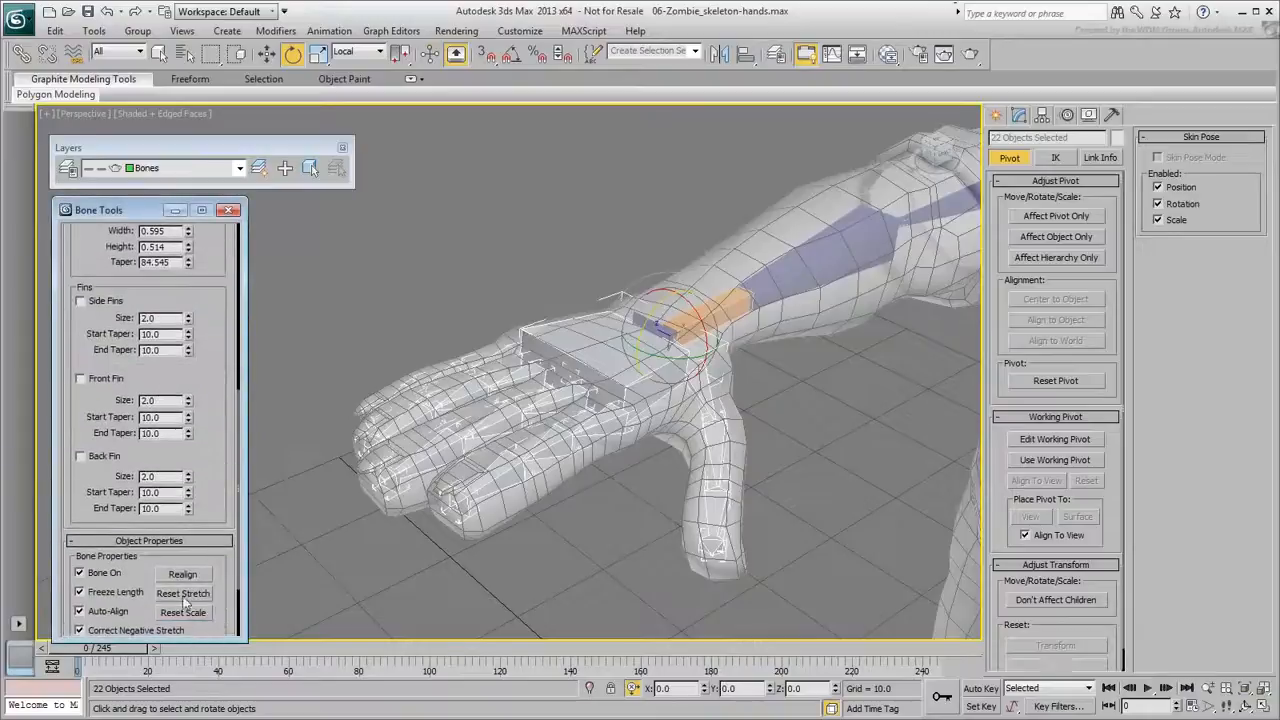
{"action": "left_click", "coordinate": [183, 596]}
{"action": "mouse_move", "coordinate": [459, 489]}
{"action": "middle_mouse_down"}
{"action": "mouse_move", "coordinate": [511, 495]}
{"action": "mouse_move", "coordinate": [524, 481]}
{"action": "middle_mouse_up"}
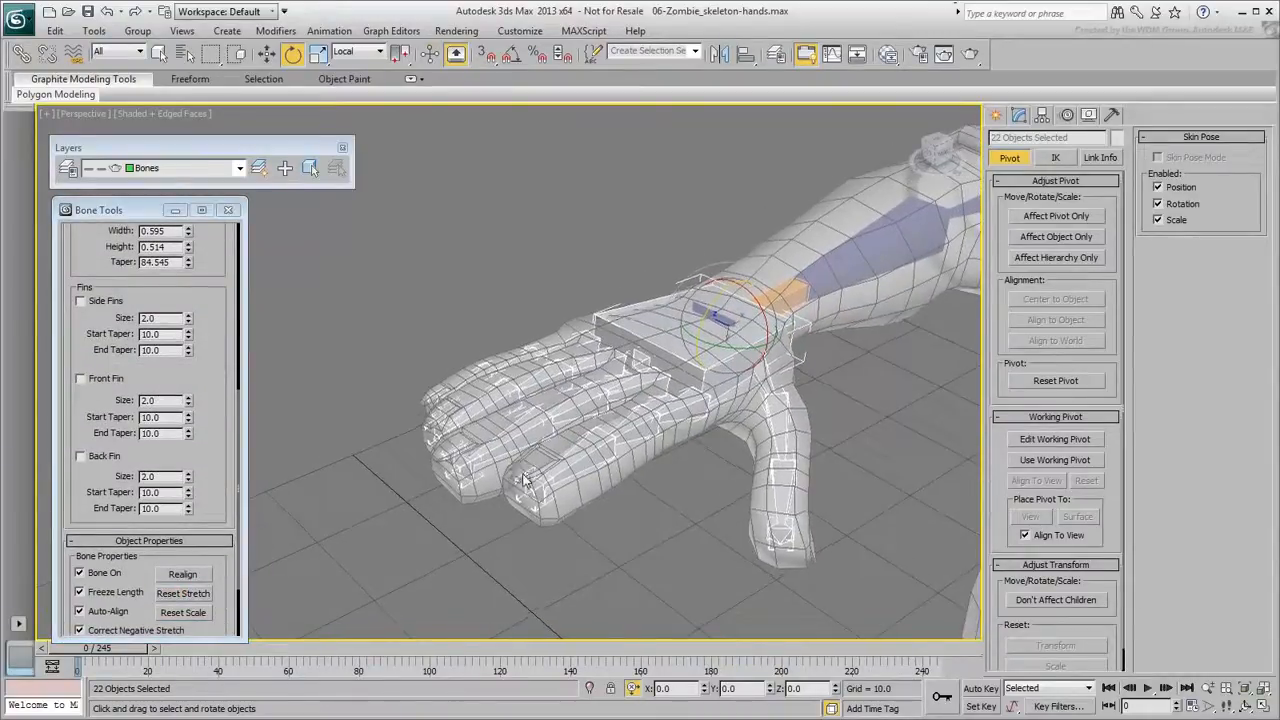
Switch the view to wireframe, select the right thumb's bone chain, and set its width and height to -0.5
{"action": "key", "text": "F3"}
{"action": "scroll", "coordinate": [556, 512], "scroll_direction": "up", "scroll_amount": 2}
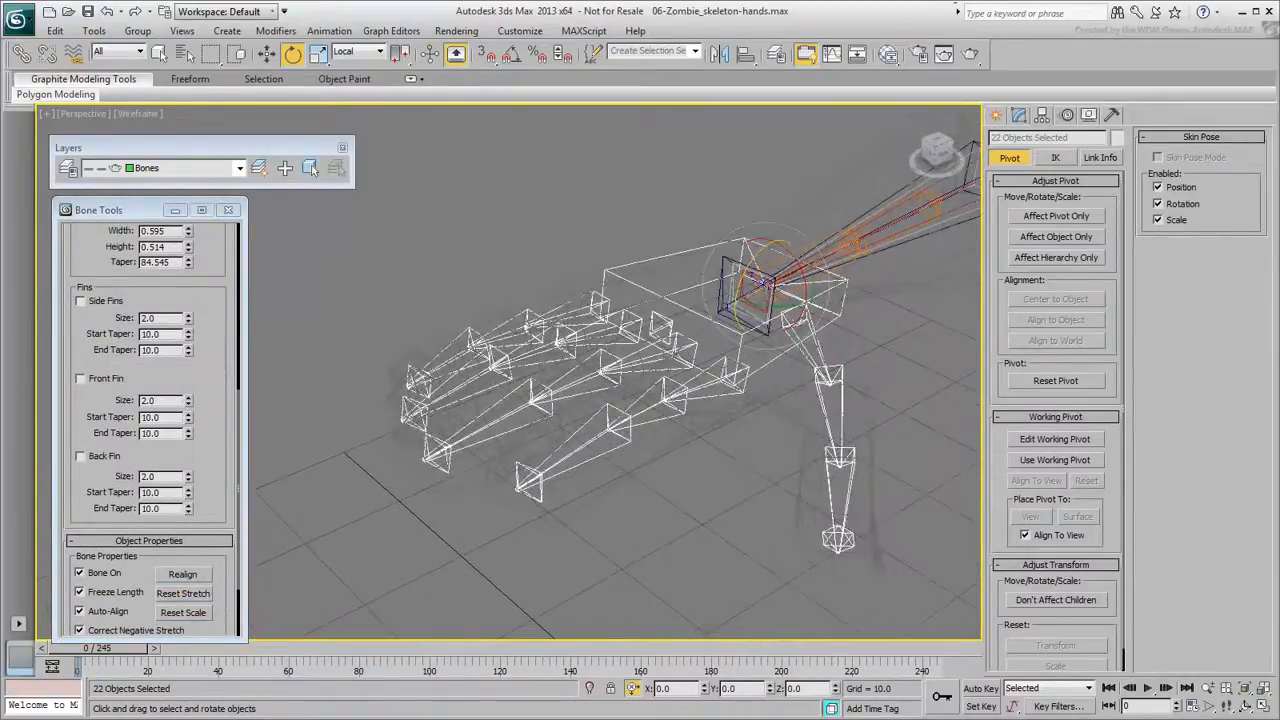
{"action": "scroll", "coordinate": [207, 527], "scroll_direction": "up", "scroll_amount": 5}
{"action": "scroll", "coordinate": [207, 527], "scroll_direction": "up", "scroll_amount": 2}
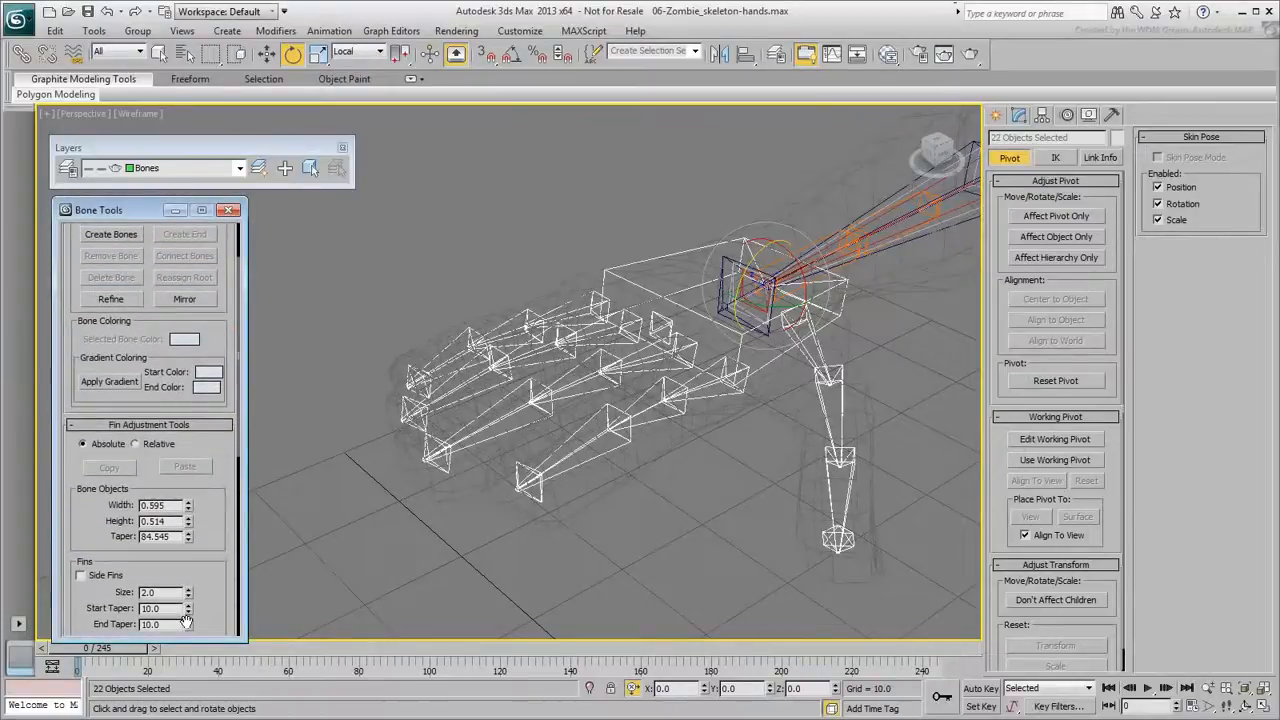
{"action": "left_click", "coordinate": [680, 520]}
{"action": "double_click", "coordinate": [824, 352]}
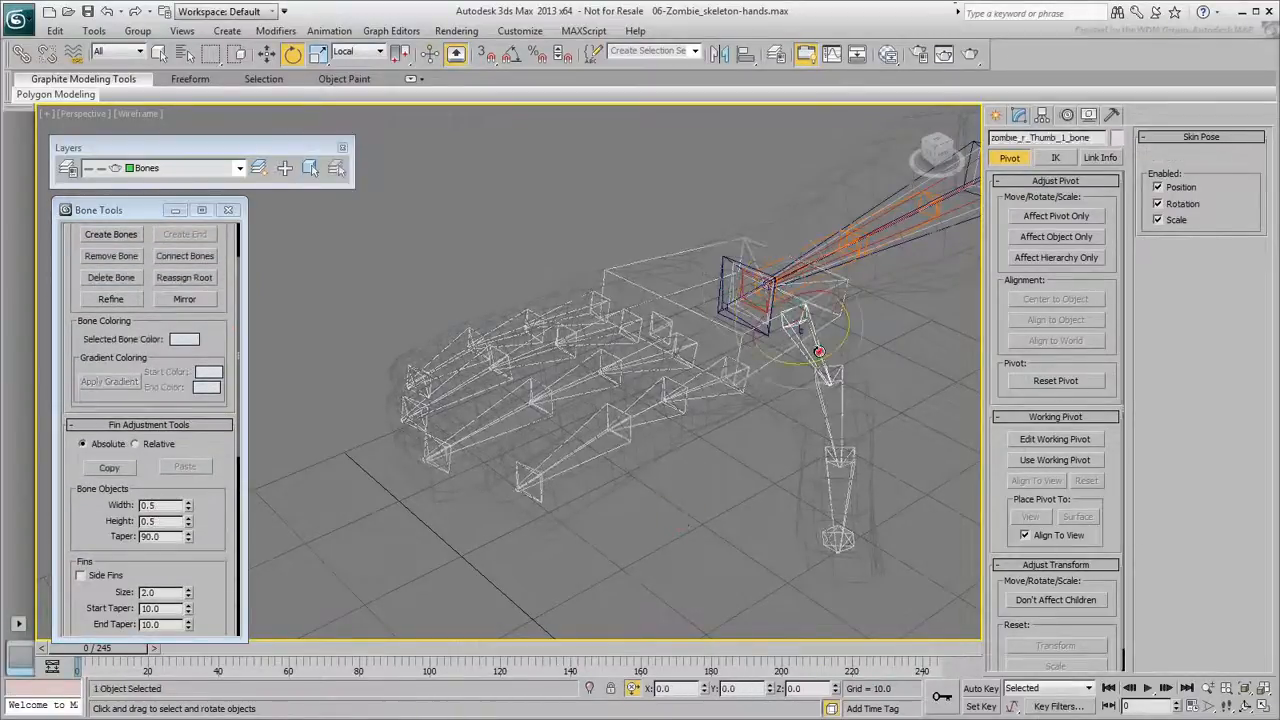
{"action": "left_click_drag", "start_coordinate": [162, 505], "coordinate": [108, 507]}
{"action": "type", "text": ".5"}
{"action": "key", "text": "Tab"}
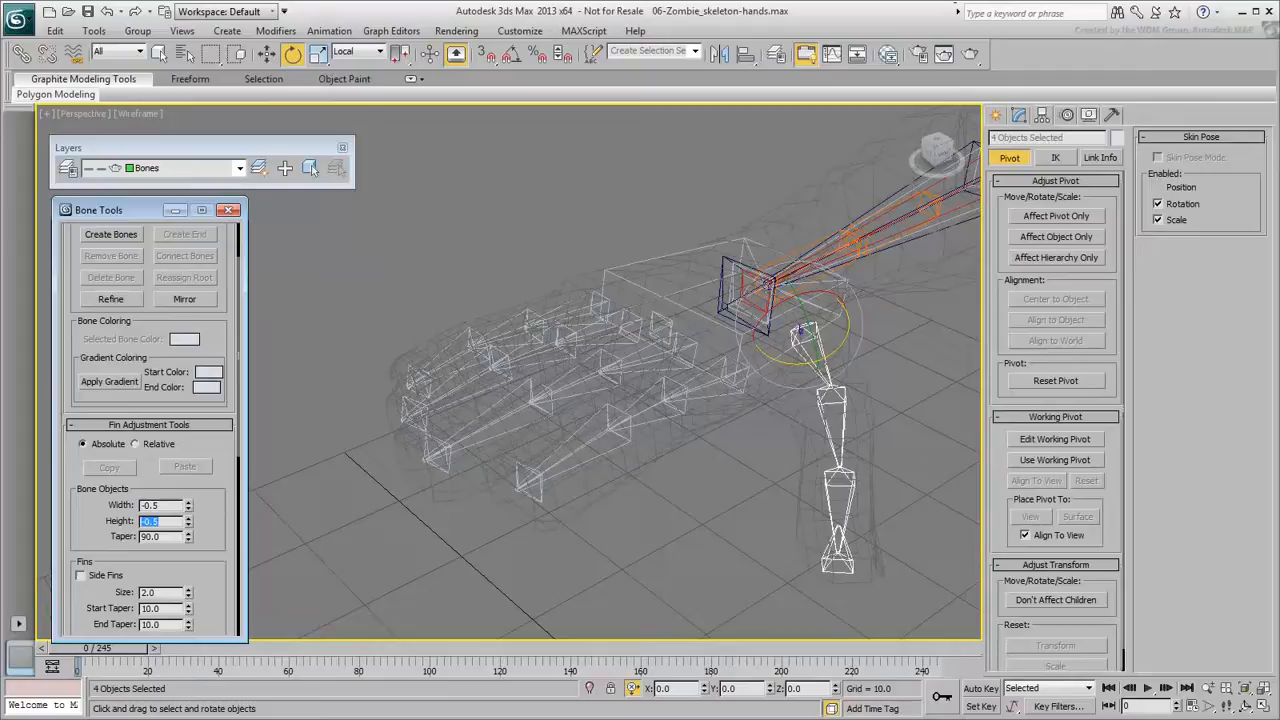
Set the width and height of the right index finger's bone chain to -0.5
{"action": "left_click", "coordinate": [141, 505]}
{"action": "type", "text": "-"}
{"action": "left_click", "coordinate": [141, 521]}
{"action": "type", "text": "-"}
{"action": "key", "text": "Return"}
Select the right middle finger's bone chain and set its width and height to -0.5
{"action": "double_click", "coordinate": [640, 362]}
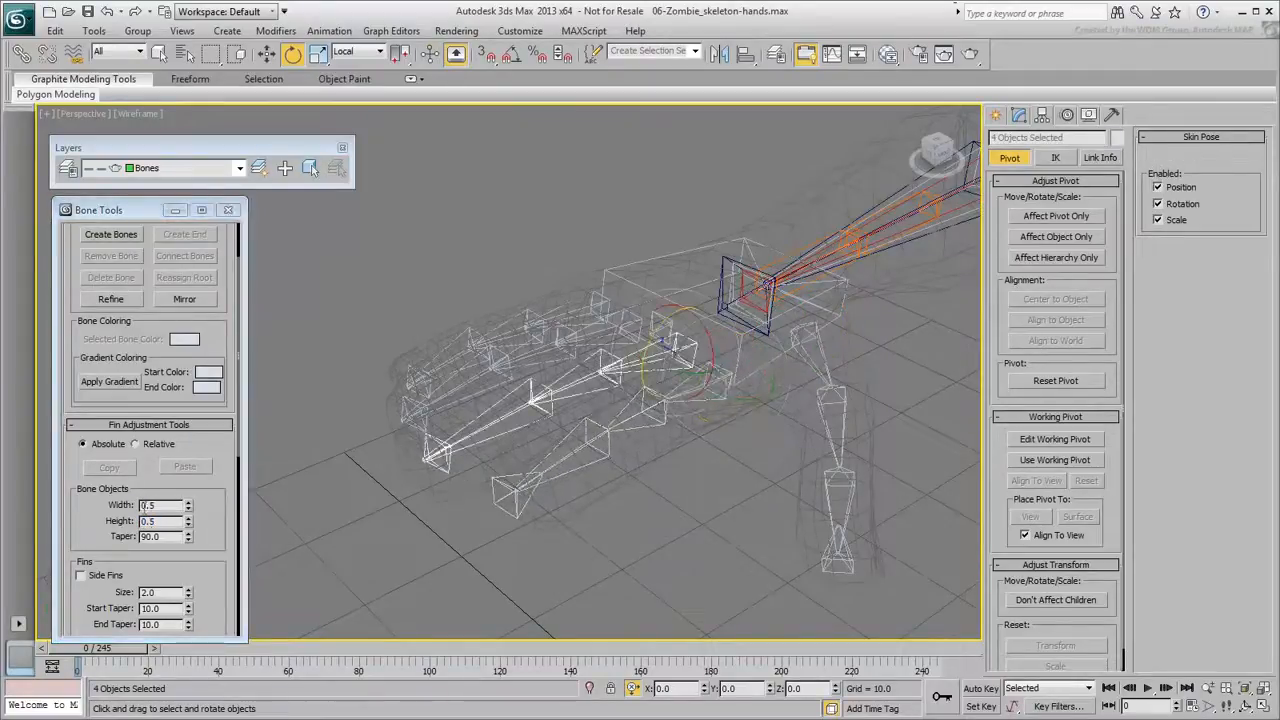
{"action": "left_click", "coordinate": [144, 506]}
{"action": "type", "text": "-"}
{"action": "left_click", "coordinate": [141, 521]}
{"action": "type", "text": "-"}
{"action": "key", "text": "Return"}
Select the right ring finger's bone chain and set its width and height to -0.5
{"action": "double_click", "coordinate": [592, 335]}
{"action": "left_click", "coordinate": [143, 505]}
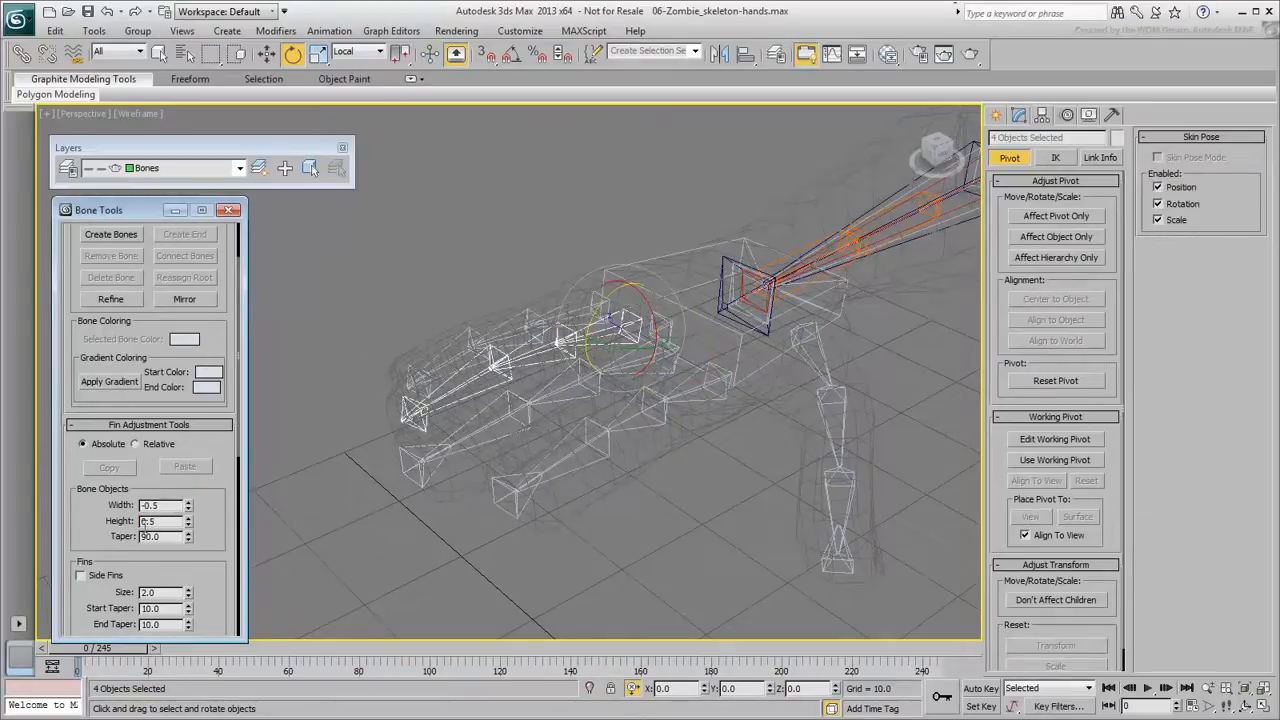
{"action": "left_click", "coordinate": [141, 523]}
{"action": "type", "text": "-"}
{"action": "key", "text": "Return"}
Select the right little finger's bone chain and set its width and height to -0.5
{"action": "double_click", "coordinate": [562, 314]}
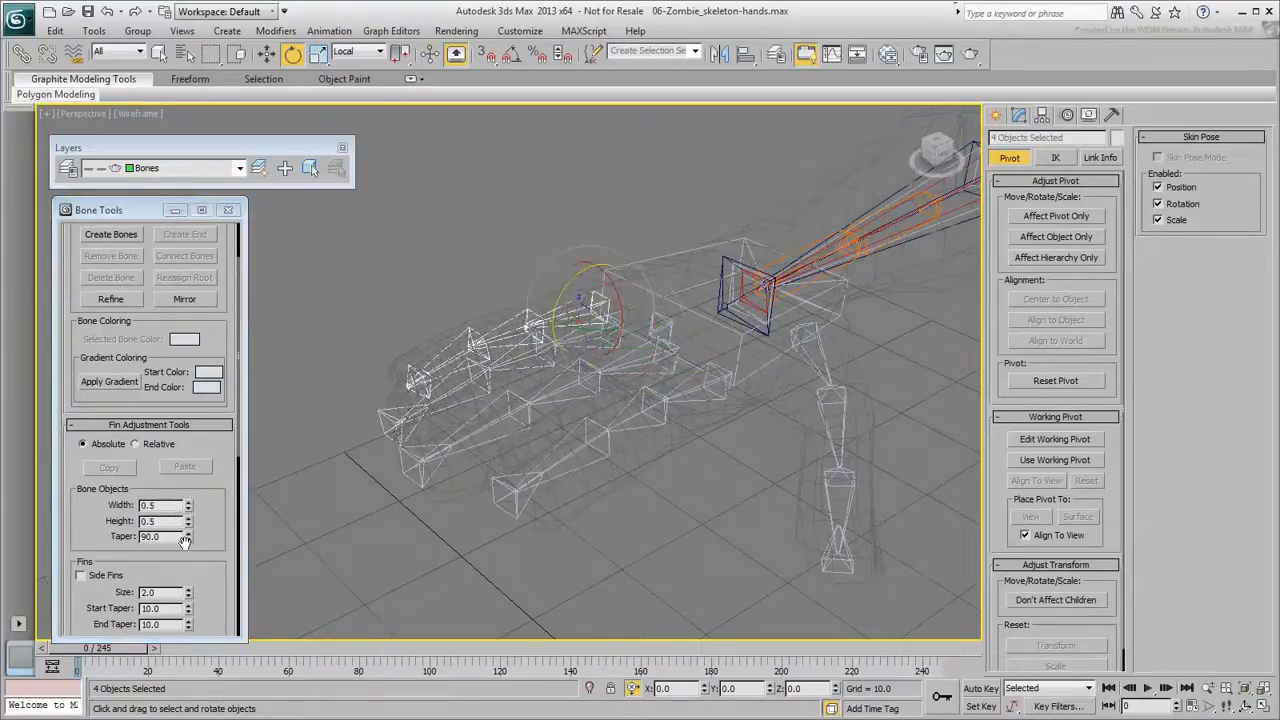
{"action": "left_click", "coordinate": [145, 505]}
{"action": "type", "text": "-"}
{"action": "left_click", "coordinate": [141, 521]}
{"action": "type", "text": "-"}
{"action": "key", "text": "Return"}
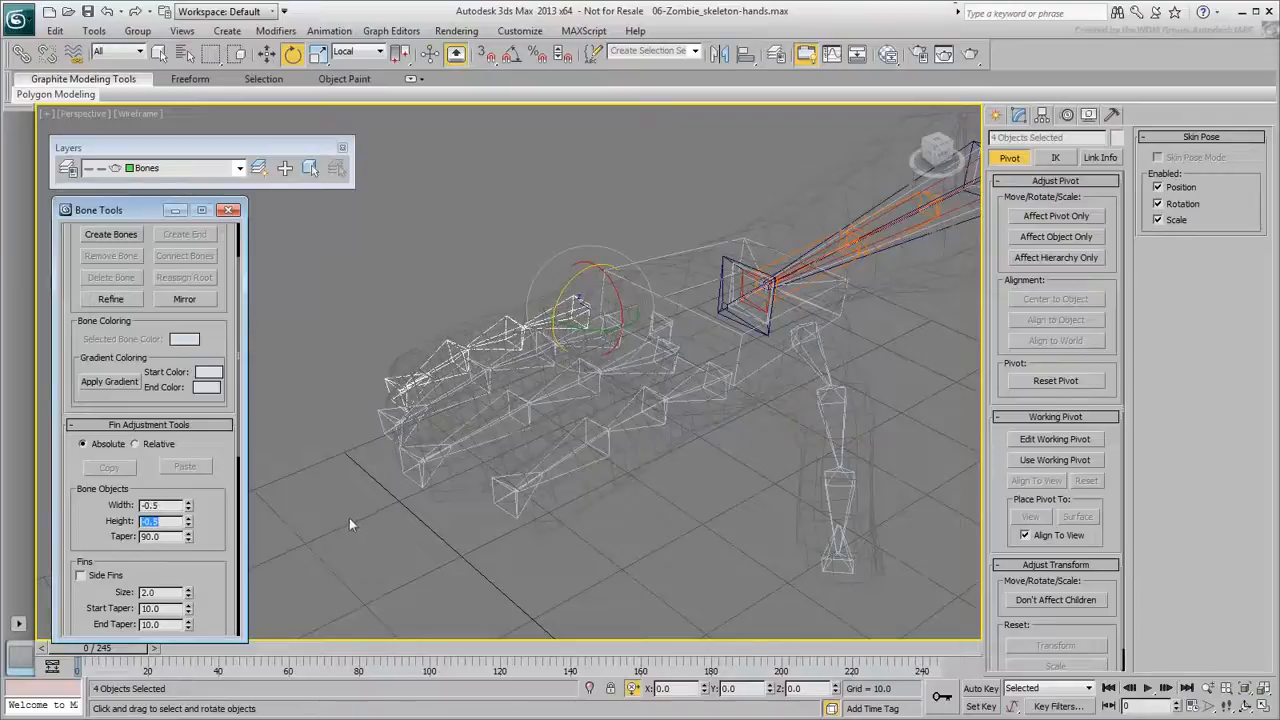
Select the right hand bone and set its width to -2.6 and its height to -0.8
{"action": "left_click", "coordinate": [736, 353]}
{"action": "middle_click_drag", "start_coordinate": [736, 353], "coordinate": [660, 427], "text": "alt"}
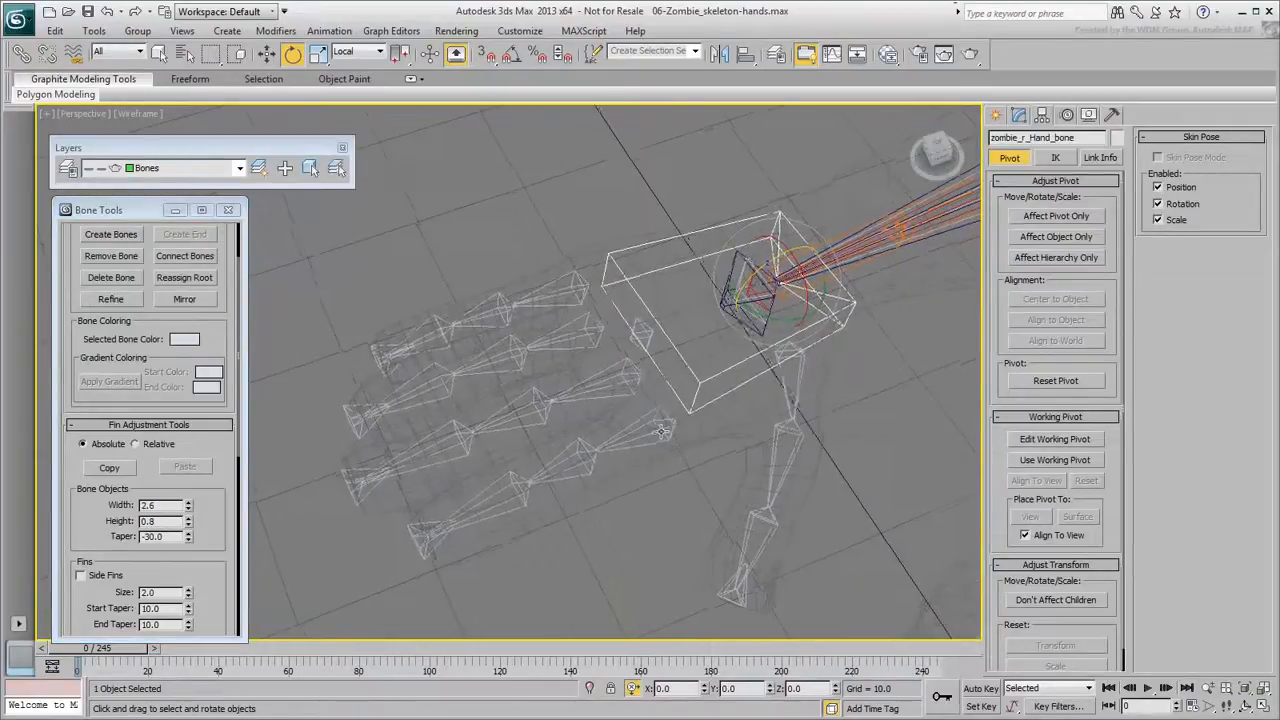
{"action": "left_click", "coordinate": [145, 505]}
{"action": "type", "text": "-"}
{"action": "left_click", "coordinate": [141, 521]}
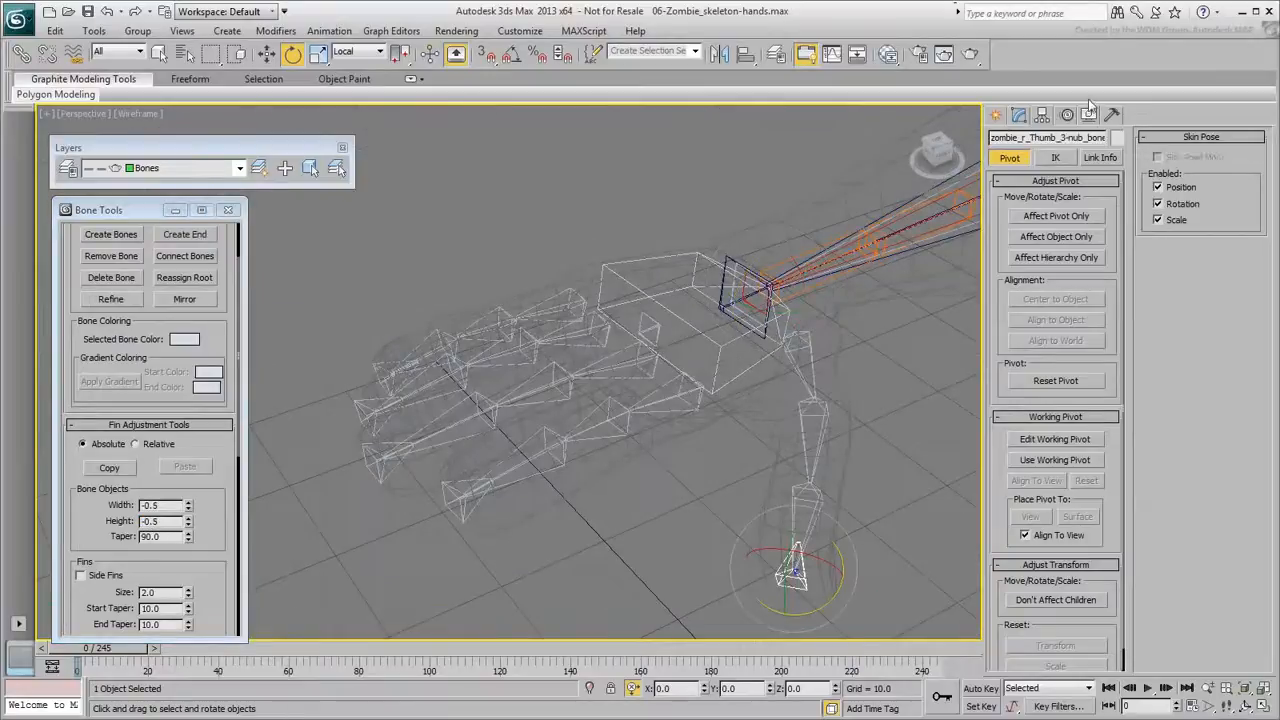
Replace the right thumb's misplaced nub with a new end bone on the last thumb bone, named zombie_r_Thumb_3-nub_bone
{"action": "middle_click_drag", "start_coordinate": [629, 417], "coordinate": [557, 357], "text": "alt"}
{"action": "left_click", "coordinate": [191, 234]}
{"action": "left_click", "coordinate": [878, 144]}
Delete the right index finger's nub and create a new end bone on the finger's last bone
{"action": "left_click", "coordinate": [430, 470]}
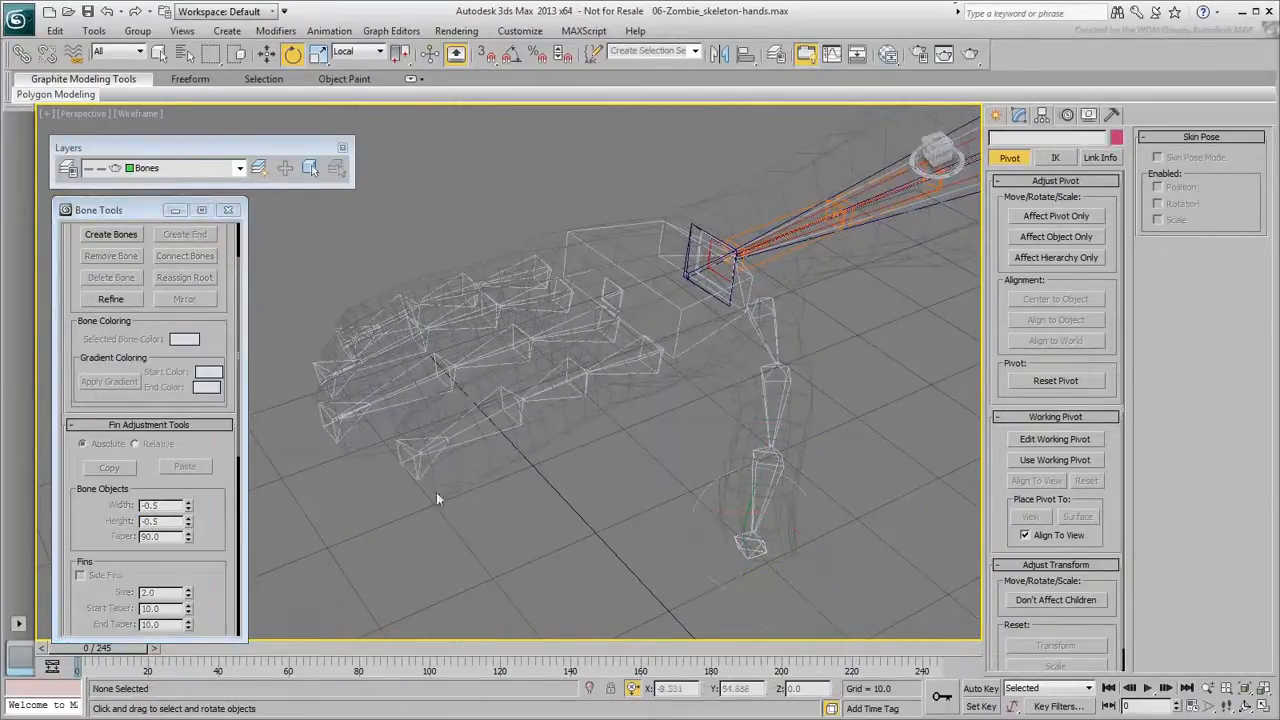
{"action": "double_click", "coordinate": [1062, 139]}
{"action": "middle_click_drag", "start_coordinate": [330, 447], "coordinate": [360, 432]}
{"action": "key", "text": "Delete"}
{"action": "left_click", "coordinate": [502, 413]}
{"action": "left_click", "coordinate": [190, 232]}
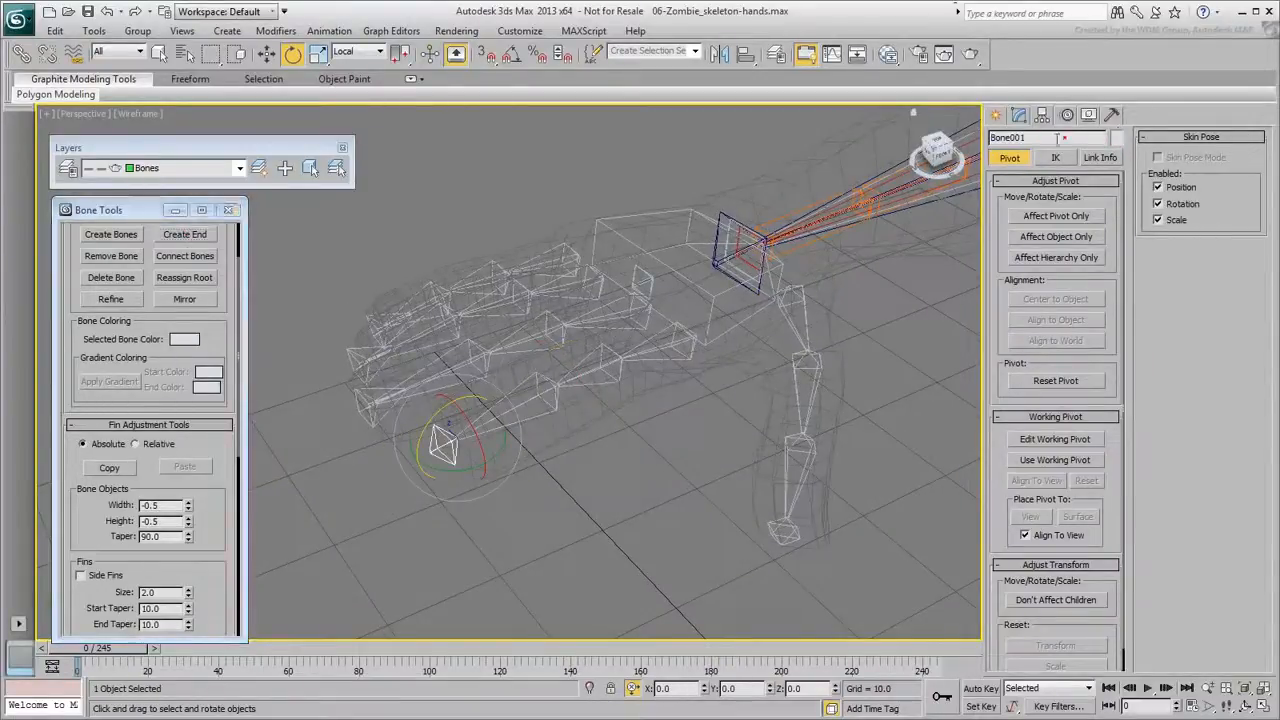
Replace the right middle finger's nub with a new end bone named zombie_r_Middle_3-nub_bone
{"action": "left_click", "coordinate": [373, 427]}
{"action": "middle_click_drag", "start_coordinate": [420, 447], "coordinate": [480, 455]}
{"action": "key", "text": "Delete"}
{"action": "left_click", "coordinate": [500, 385]}
{"action": "left_click", "coordinate": [185, 234]}
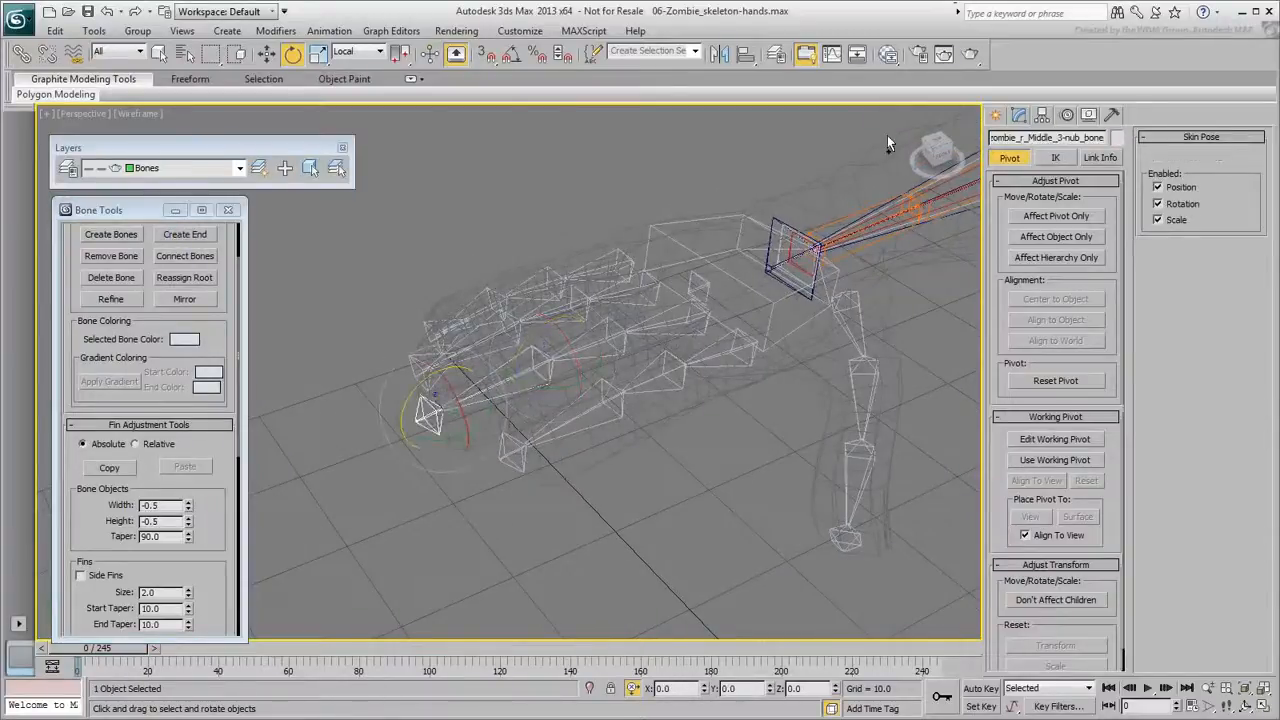
Replace the right ring finger's nub with a new end bone that reuses the deleted nub's name
{"action": "left_click", "coordinate": [431, 380]}
{"action": "double_click", "coordinate": [1098, 137]}
{"action": "key", "text": "ctrl+c"}
{"action": "middle_click_drag", "start_coordinate": [459, 374], "coordinate": [503, 387]}
{"action": "key", "text": "Delete"}
{"action": "left_click", "coordinate": [515, 362]}
{"action": "left_click", "coordinate": [198, 234]}
{"action": "double_click", "coordinate": [1038, 136]}
{"action": "key", "text": "ctrl+v"}
Replace the right little finger's nub with a new end bone that reuses the deleted nub's name
{"action": "left_click", "coordinate": [473, 341]}
{"action": "double_click", "coordinate": [1060, 137]}
{"action": "key", "text": "ctrl+c"}
{"action": "middle_click_drag", "start_coordinate": [495, 300], "coordinate": [511, 294]}
{"action": "key", "text": "Delete"}
{"action": "left_click", "coordinate": [514, 319]}
{"action": "left_click", "coordinate": [197, 234]}
{"action": "double_click", "coordinate": [1048, 137]}
{"action": "key", "text": "ctrl+v"}
Link the right hand bone to the right wrist bone as its parent
{"action": "middle_click_drag", "start_coordinate": [492, 341], "coordinate": [419, 371]}
{"action": "middle_click_drag", "start_coordinate": [627, 503], "coordinate": [615, 491]}
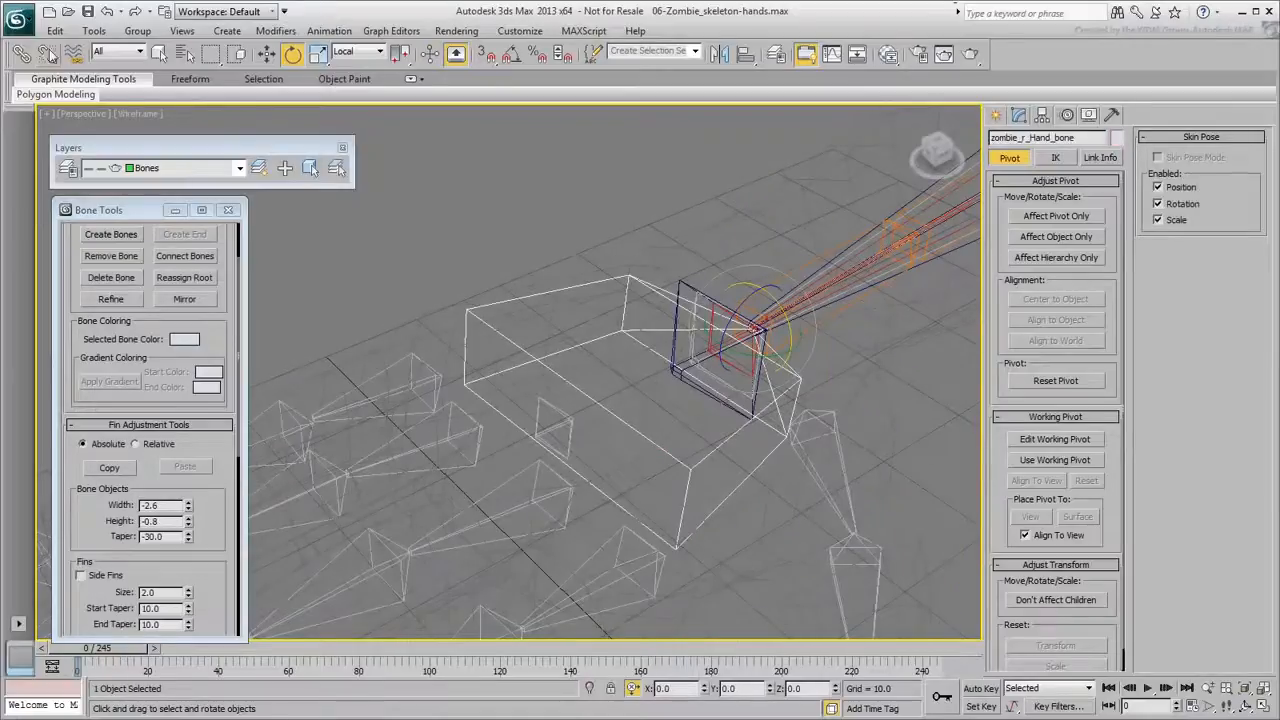
{"action": "left_click", "coordinate": [22, 53]}
{"action": "scroll", "coordinate": [706, 384], "scroll_direction": "up", "scroll_amount": 2}
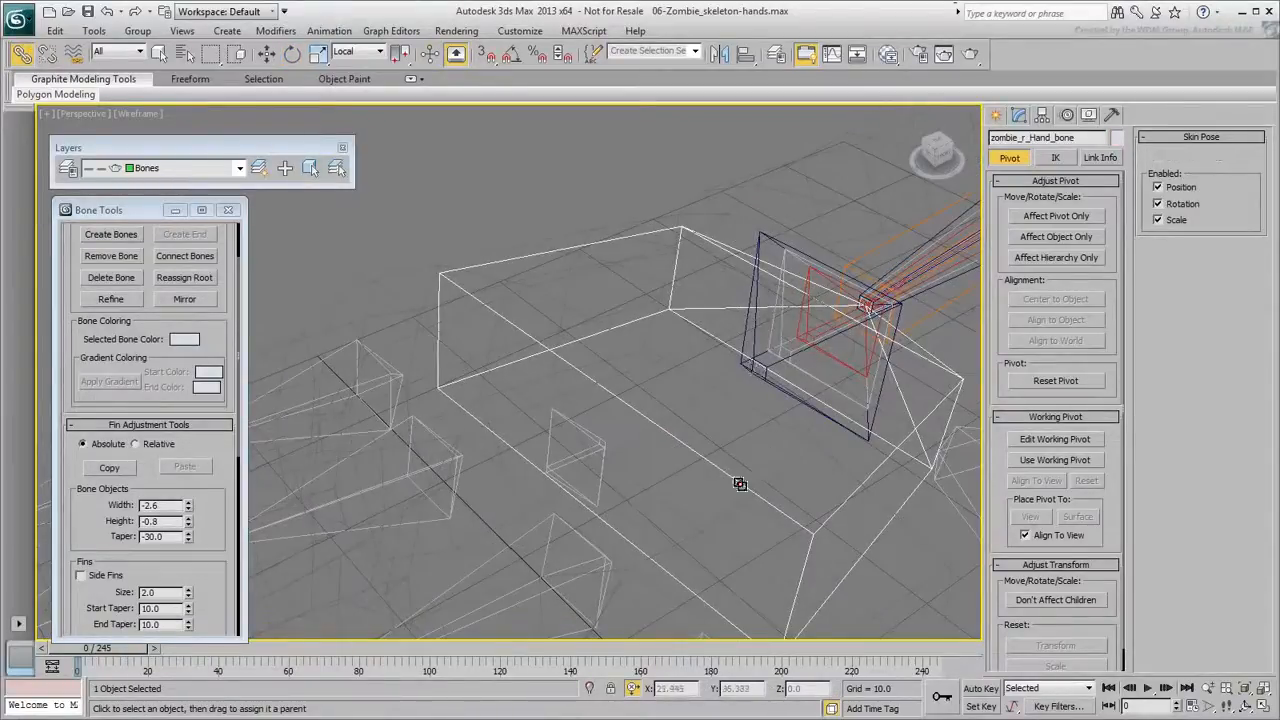
{"action": "scroll", "coordinate": [586, 371], "scroll_direction": "down", "scroll_amount": 2}
{"action": "right_click", "coordinate": [720, 378]}
{"action": "left_click", "coordinate": [740, 403]}
Test rotating the right wrist bone with the hand shown shaded, and undo the rotation
{"action": "left_click", "coordinate": [762, 308]}
{"action": "left_click_drag", "start_coordinate": [757, 318], "coordinate": [757, 308]}
{"action": "scroll", "coordinate": [757, 312], "scroll_direction": "down", "scroll_amount": 3}
{"action": "key", "text": "F3"}
{"action": "mouse_move", "coordinate": [680, 317]}
{"action": "left_mouse_down"}
{"action": "mouse_move", "coordinate": [640, 318]}
{"action": "mouse_move", "coordinate": [682, 326]}
{"action": "left_mouse_up"}
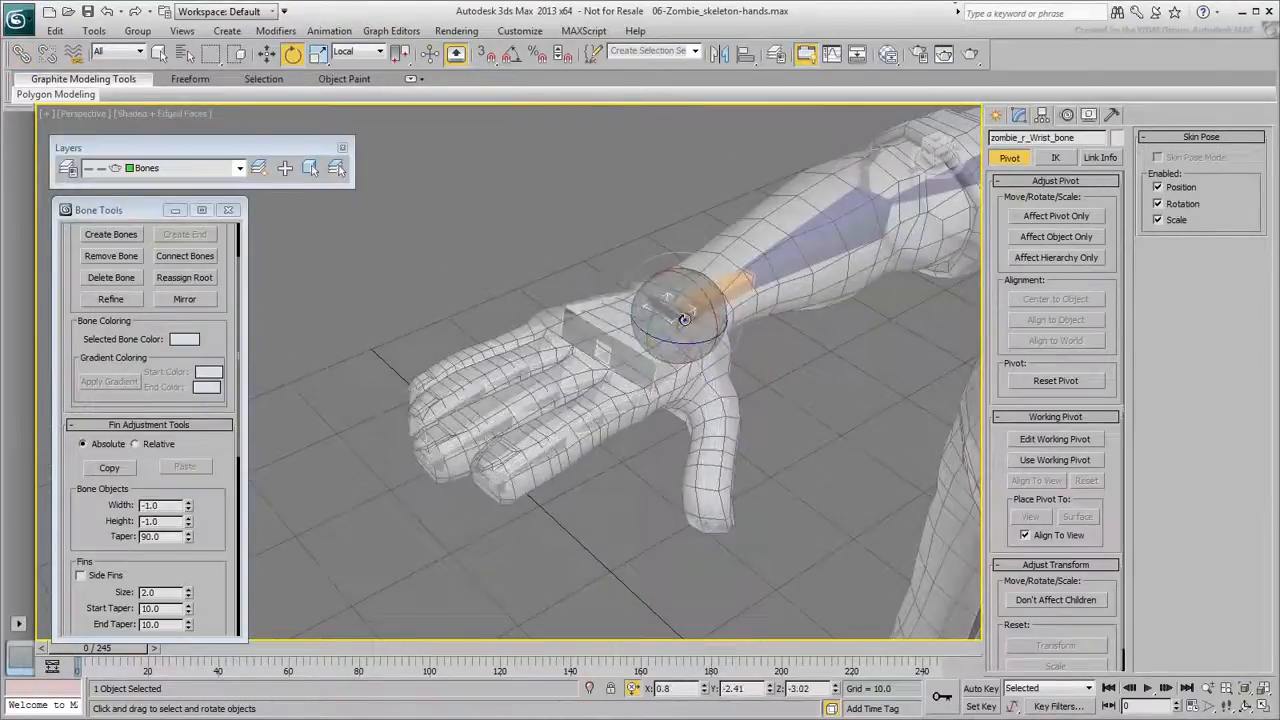
{"action": "key", "text": "ctrl+z"}
Close the Bone Tools window and clear the selection
{"action": "scroll", "coordinate": [700, 350], "scroll_direction": "down", "scroll_amount": 4}
{"action": "middle_click_drag", "start_coordinate": [740, 368], "coordinate": [553, 385]}
{"action": "left_click", "coordinate": [228, 210]}
{"action": "middle_click_drag", "start_coordinate": [708, 480], "coordinate": [544, 352]}
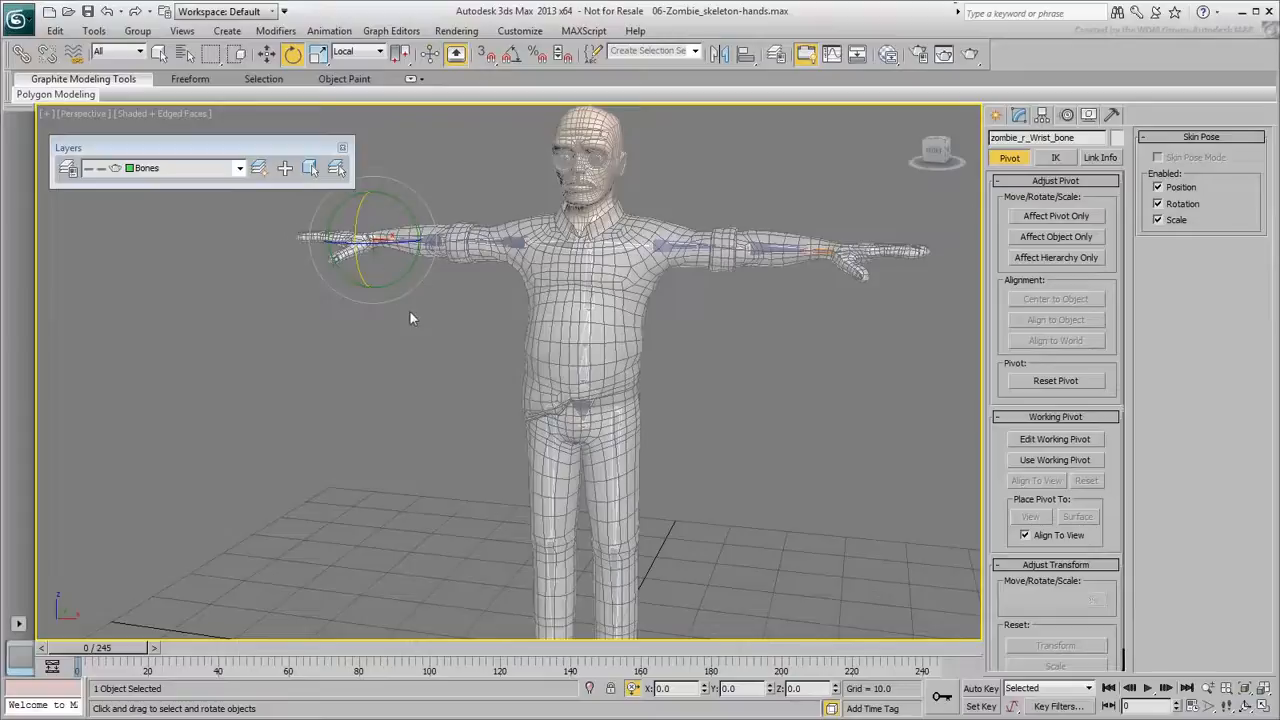
{"action": "scroll", "coordinate": [400, 318], "scroll_direction": "down", "scroll_amount": 2}
{"action": "scroll", "coordinate": [447, 300], "scroll_direction": "down", "scroll_amount": 3}
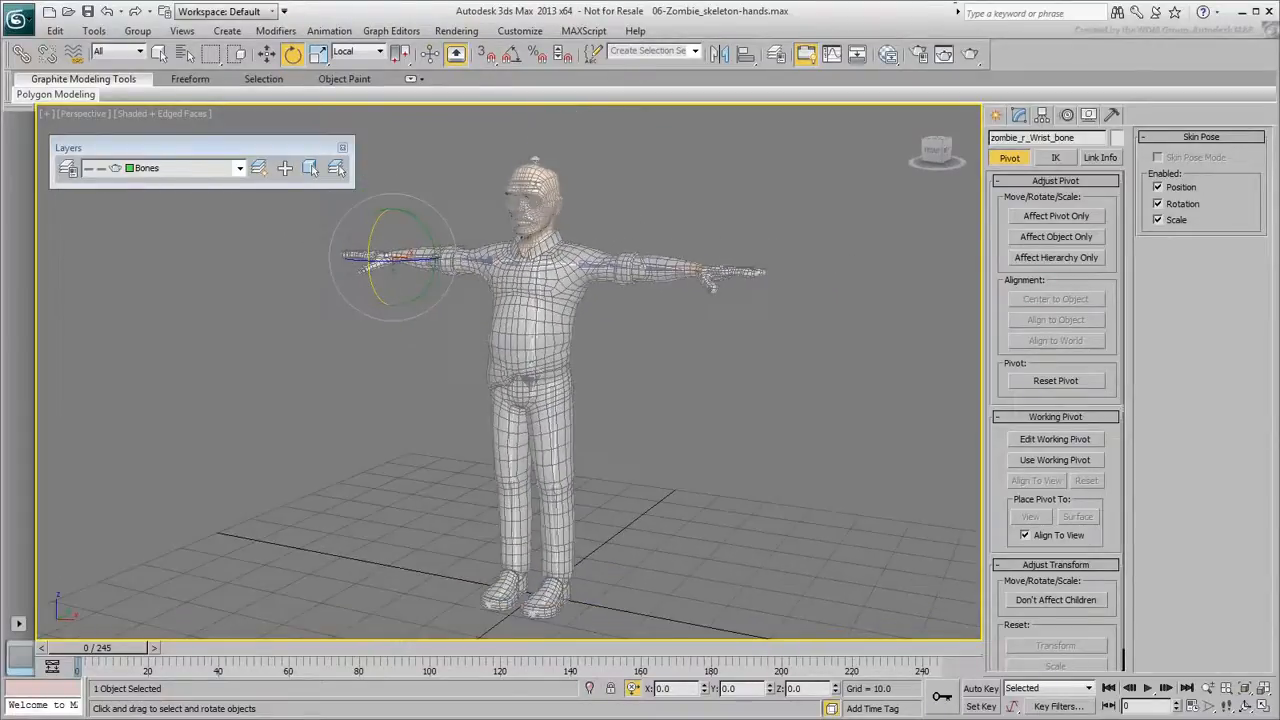
{"action": "middle_click_drag", "start_coordinate": [421, 365], "coordinate": [495, 352]}
{"action": "left_click", "coordinate": [702, 397]}
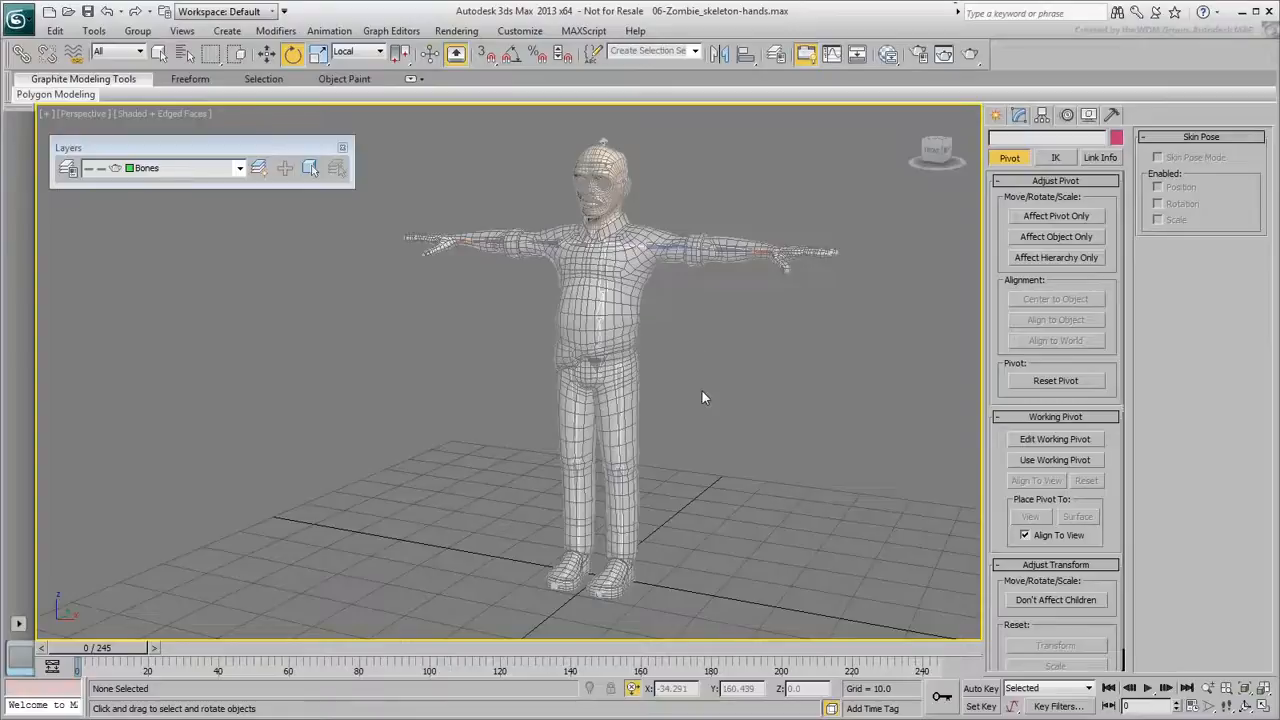
Open a new Schematic View, close its Display floater, and make the window taller
{"action": "left_click", "coordinate": [391, 31]}
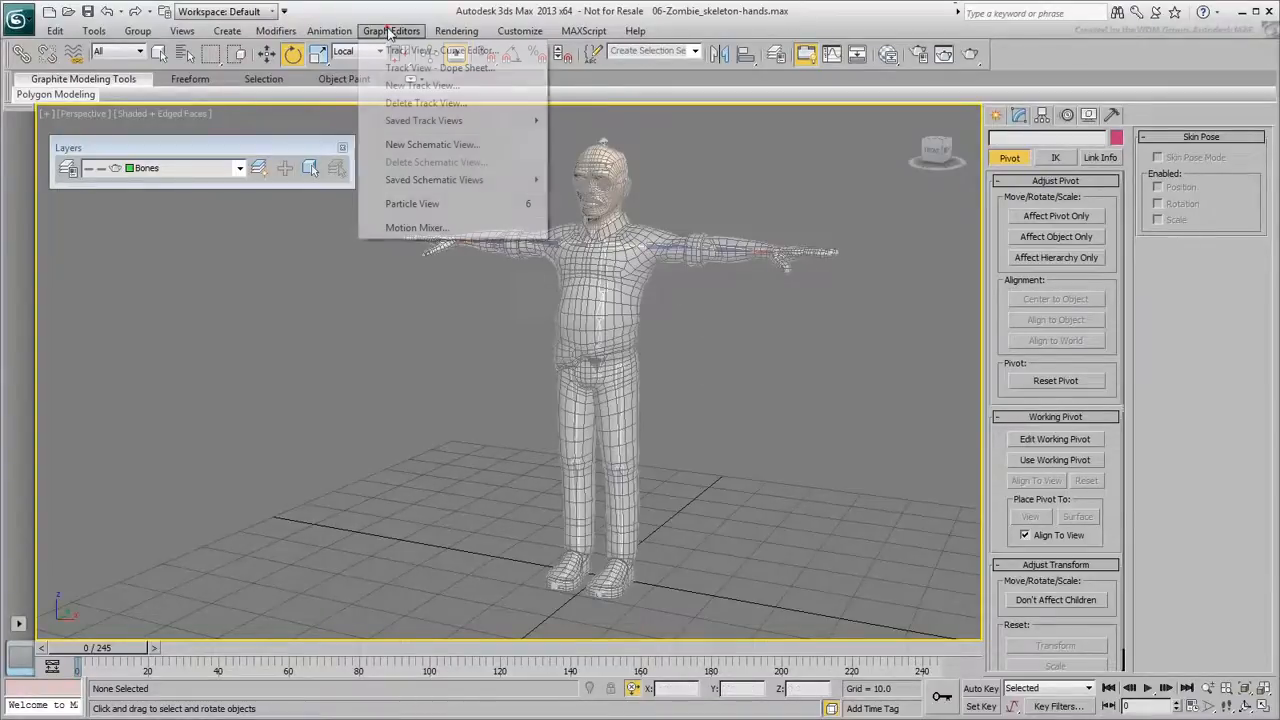
{"action": "left_click", "coordinate": [417, 145]}
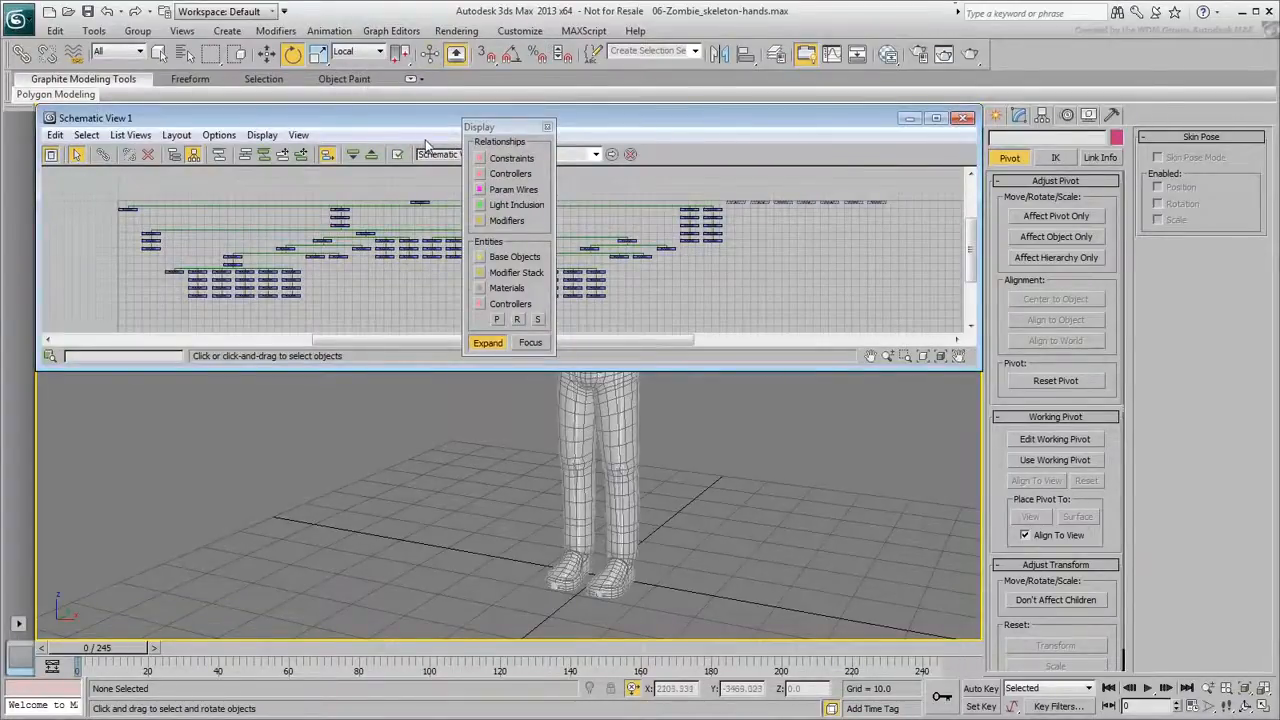
{"action": "left_click", "coordinate": [548, 128]}
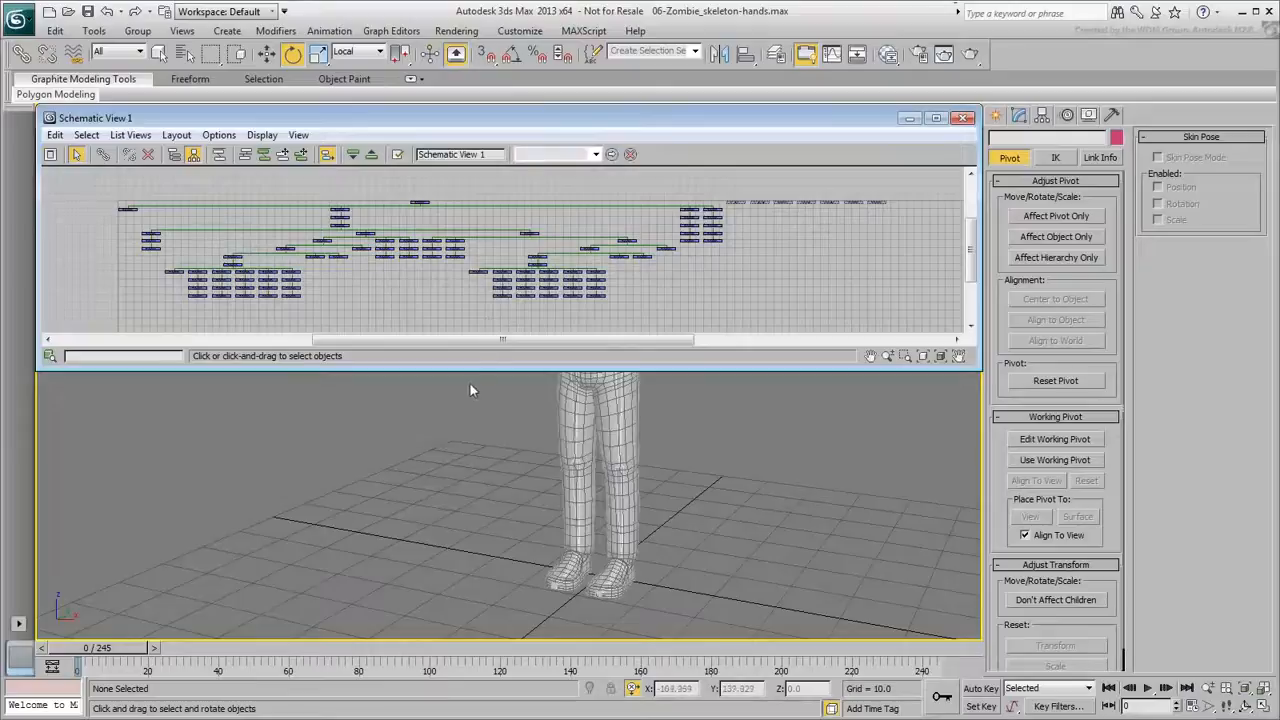
{"action": "left_click_drag", "start_coordinate": [469, 370], "coordinate": [435, 548]}
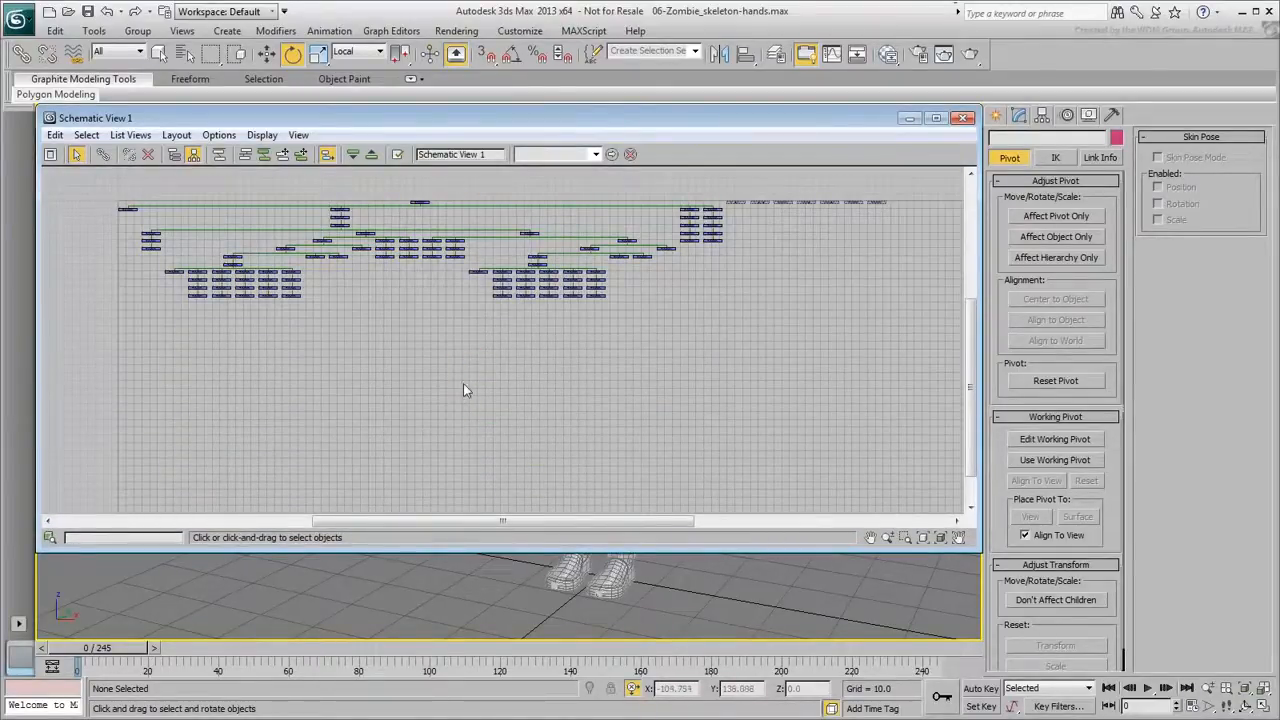
Move the right hand and left wrist branches in the schematic, rearrange all nodes automatically, and clear the selection
{"action": "left_click_drag", "start_coordinate": [538, 272], "coordinate": [643, 390]}
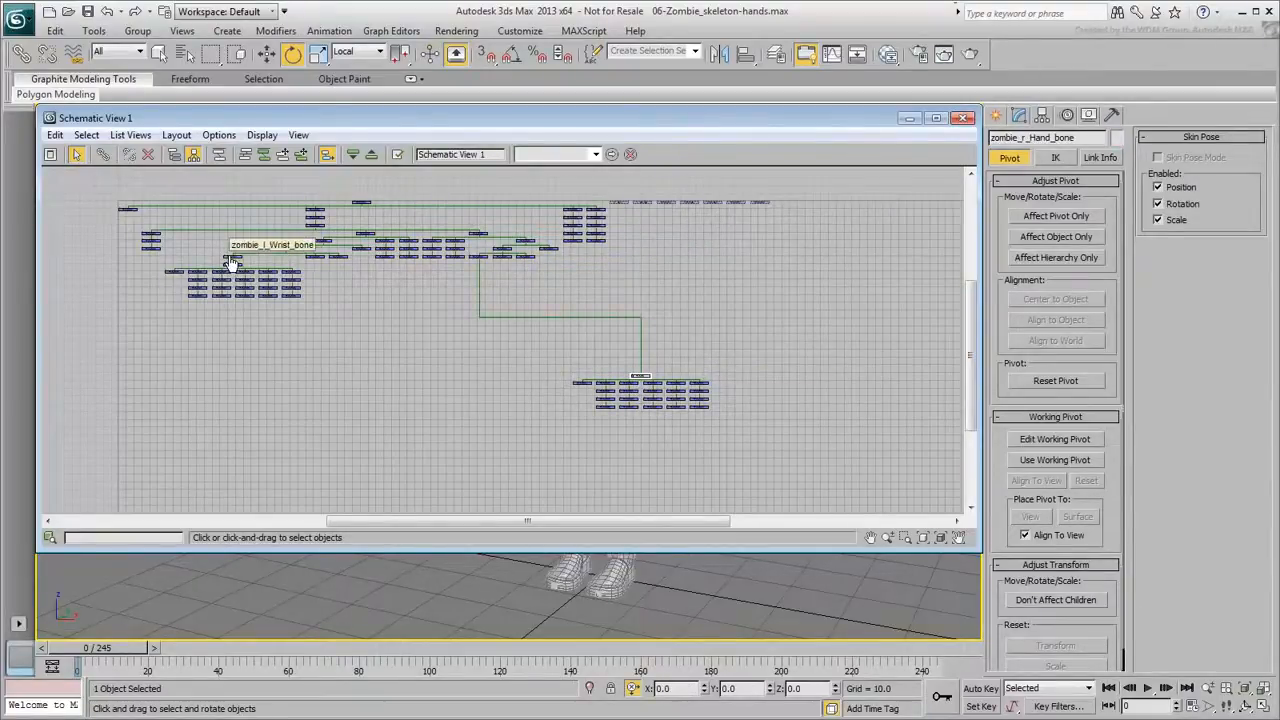
{"action": "left_click_drag", "start_coordinate": [231, 262], "coordinate": [378, 338]}
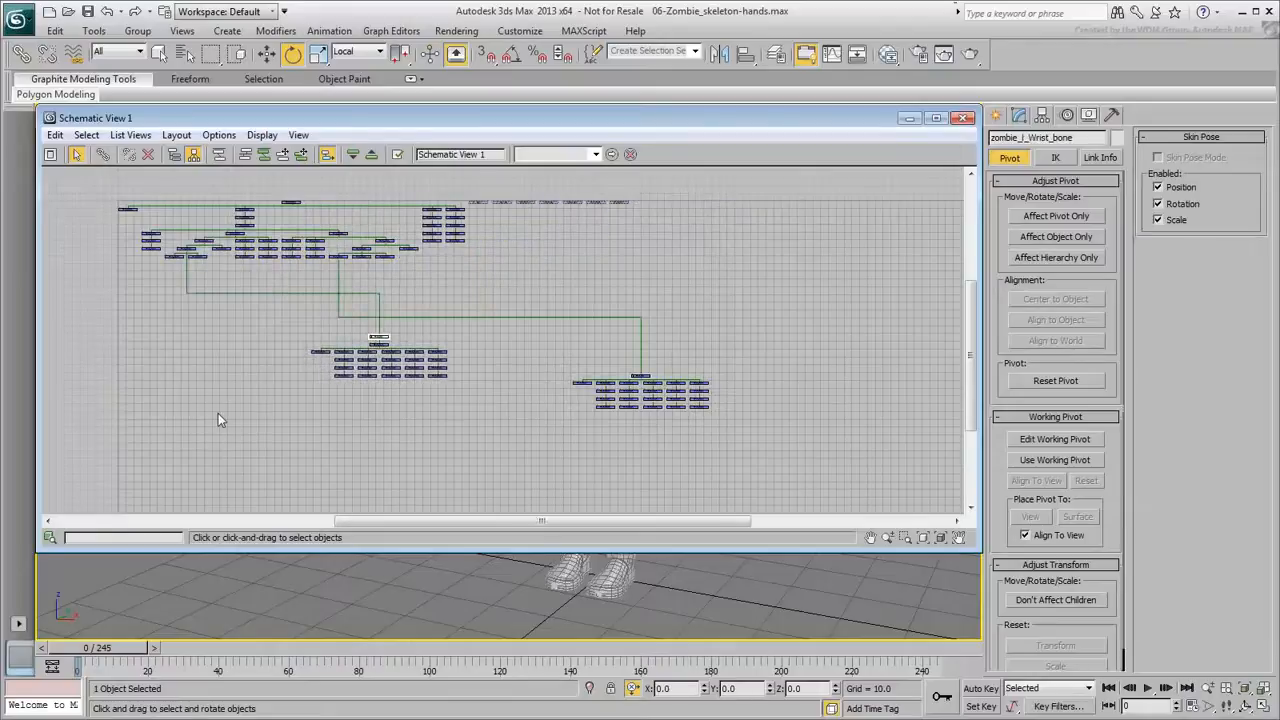
{"action": "left_click_drag", "start_coordinate": [790, 475], "coordinate": [57, 167]}
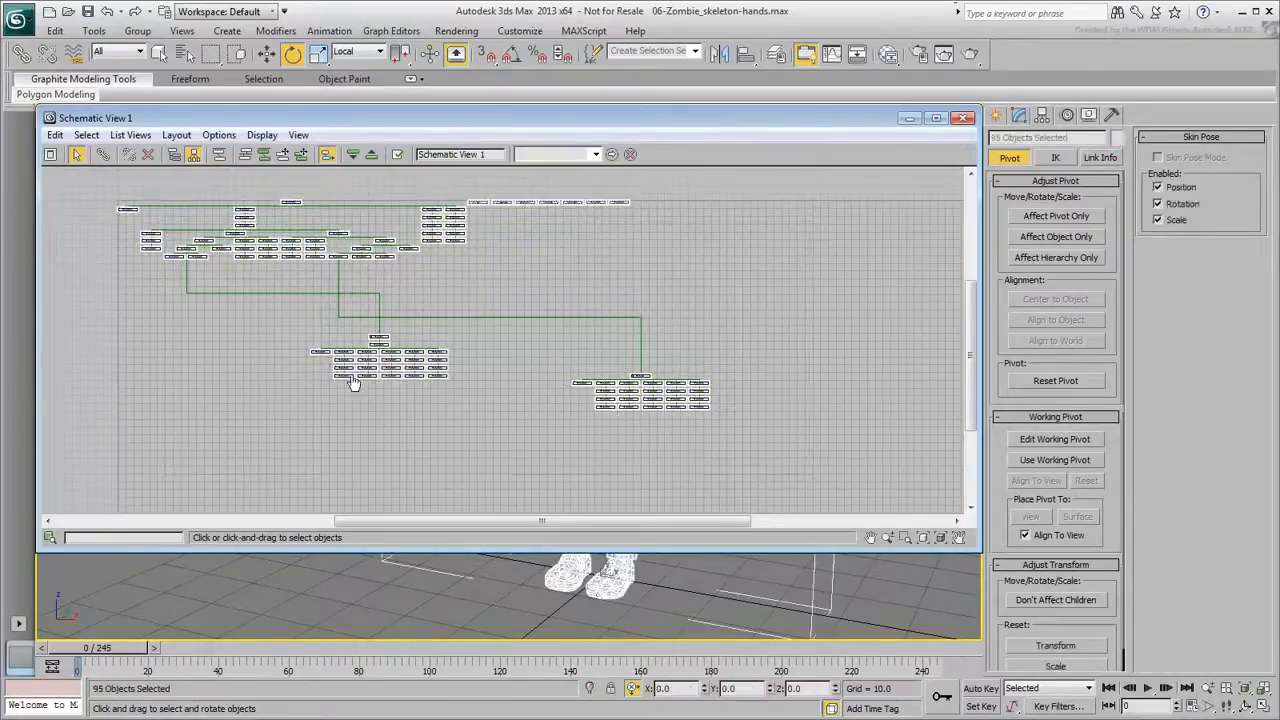
{"action": "right_click", "coordinate": [226, 334]}
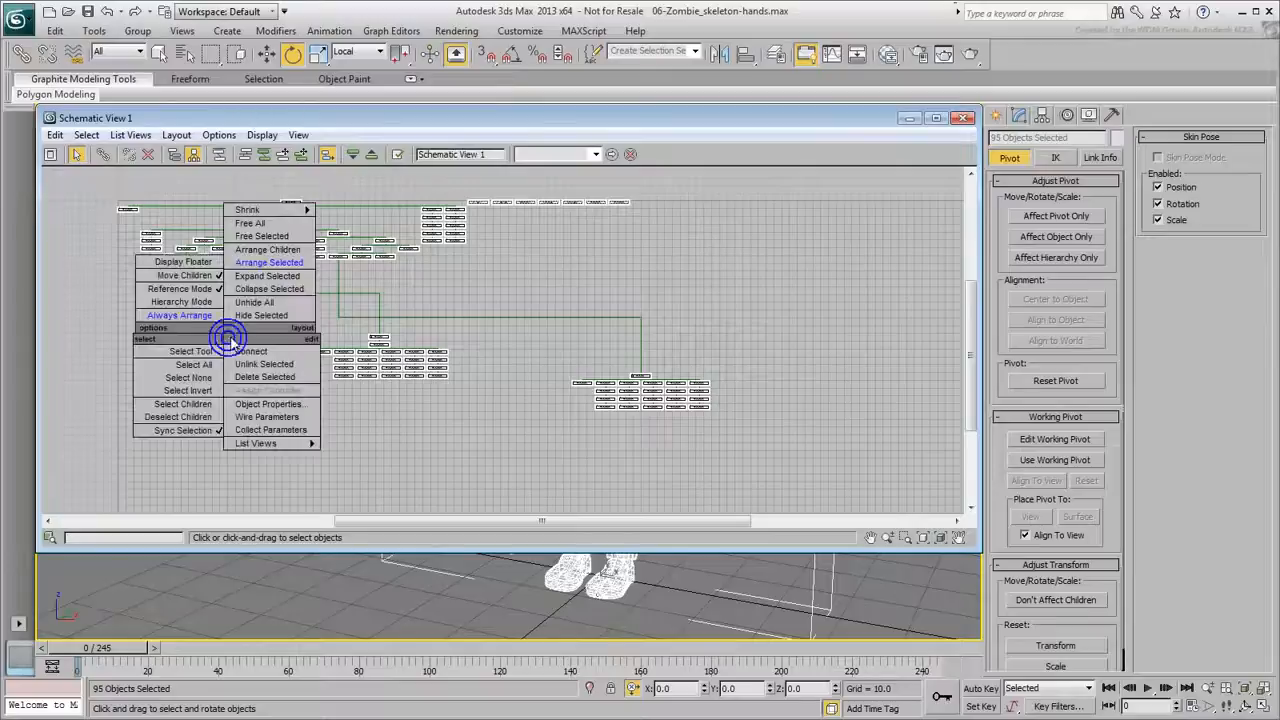
{"action": "left_click", "coordinate": [268, 263]}
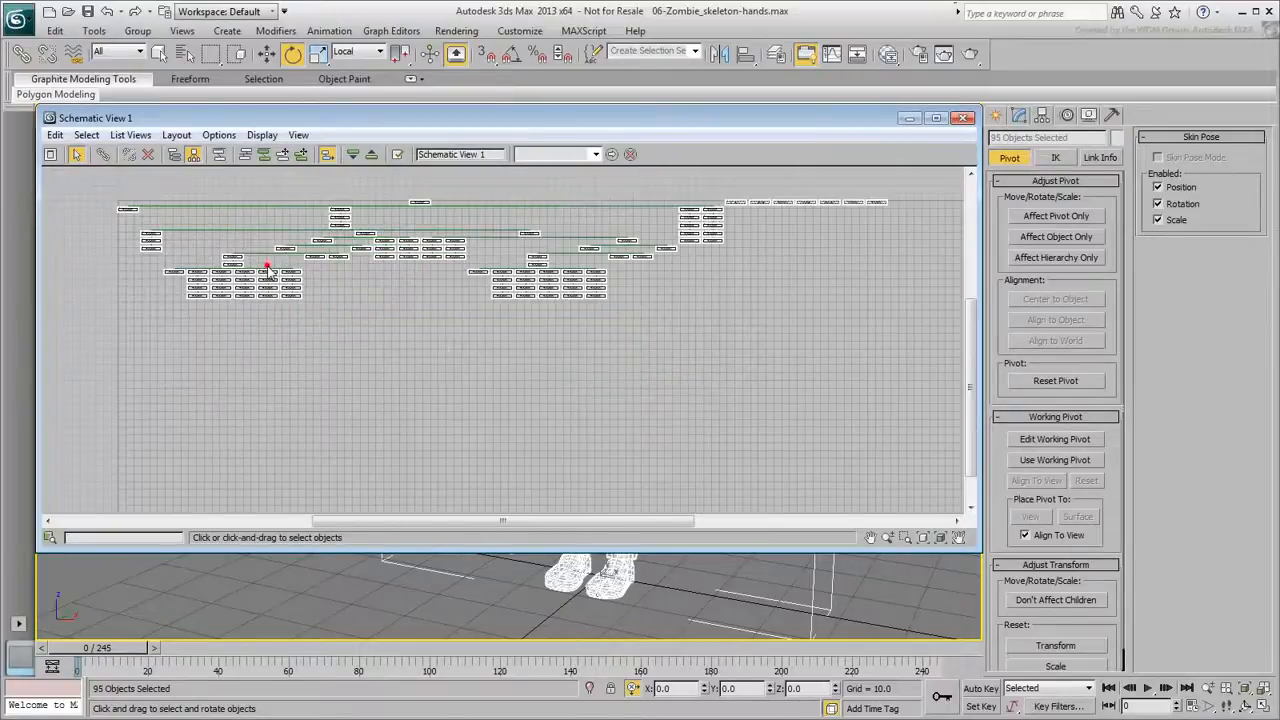
{"action": "left_click", "coordinate": [675, 431]}
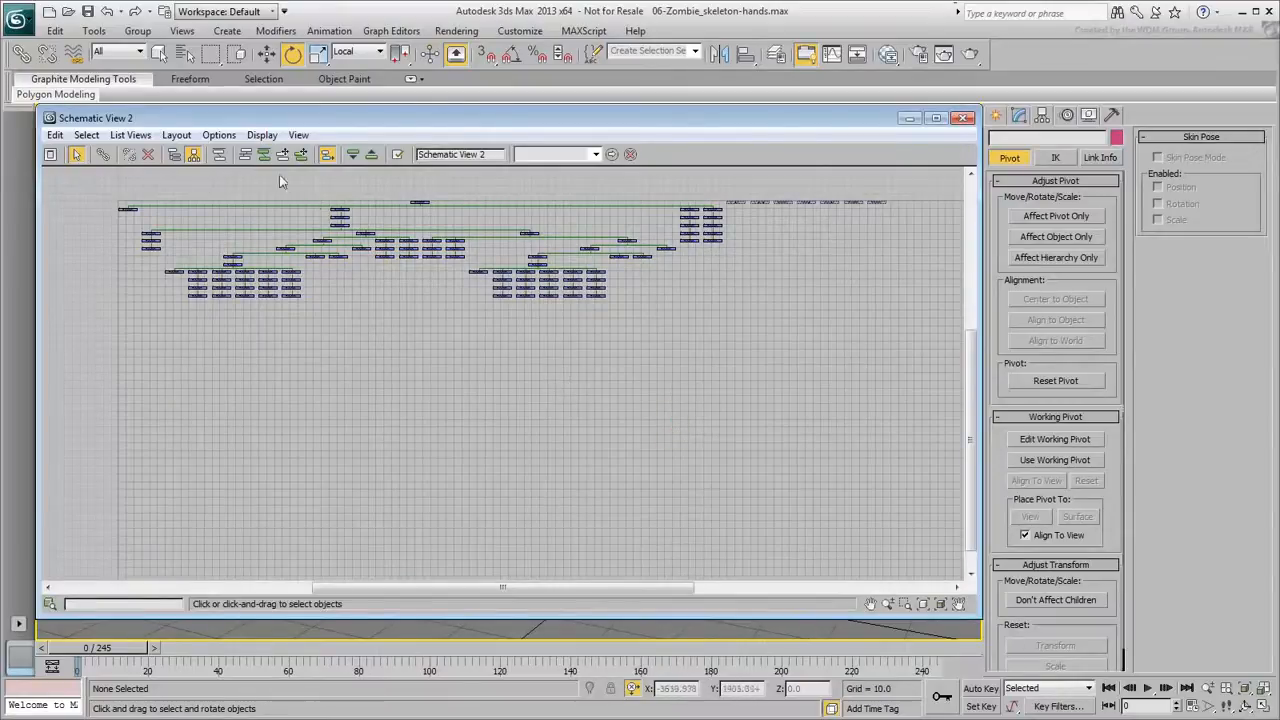
Free all nodes in the schematic layout and move the left and right wrist branches down below the rest of the hierarchy
{"action": "left_click", "coordinate": [218, 135]}
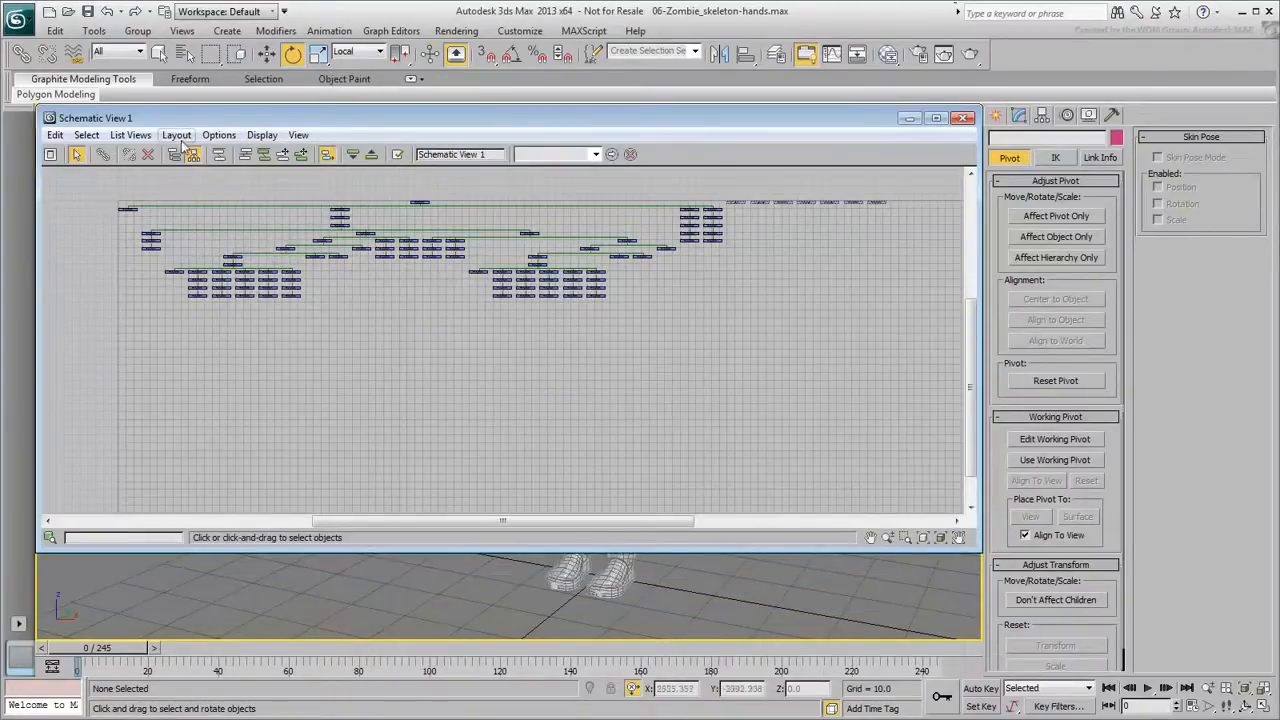
{"action": "left_click", "coordinate": [176, 135]}
{"action": "left_click", "coordinate": [223, 237]}
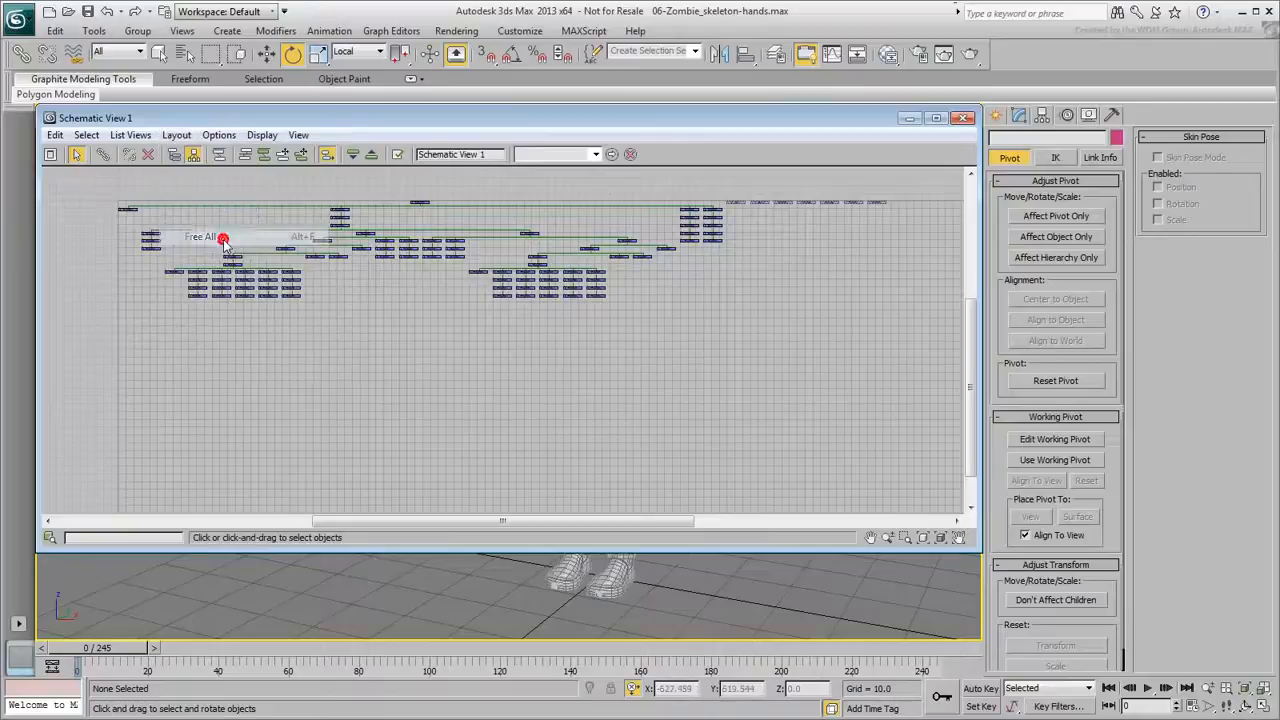
{"action": "left_click_drag", "start_coordinate": [232, 264], "coordinate": [224, 330]}
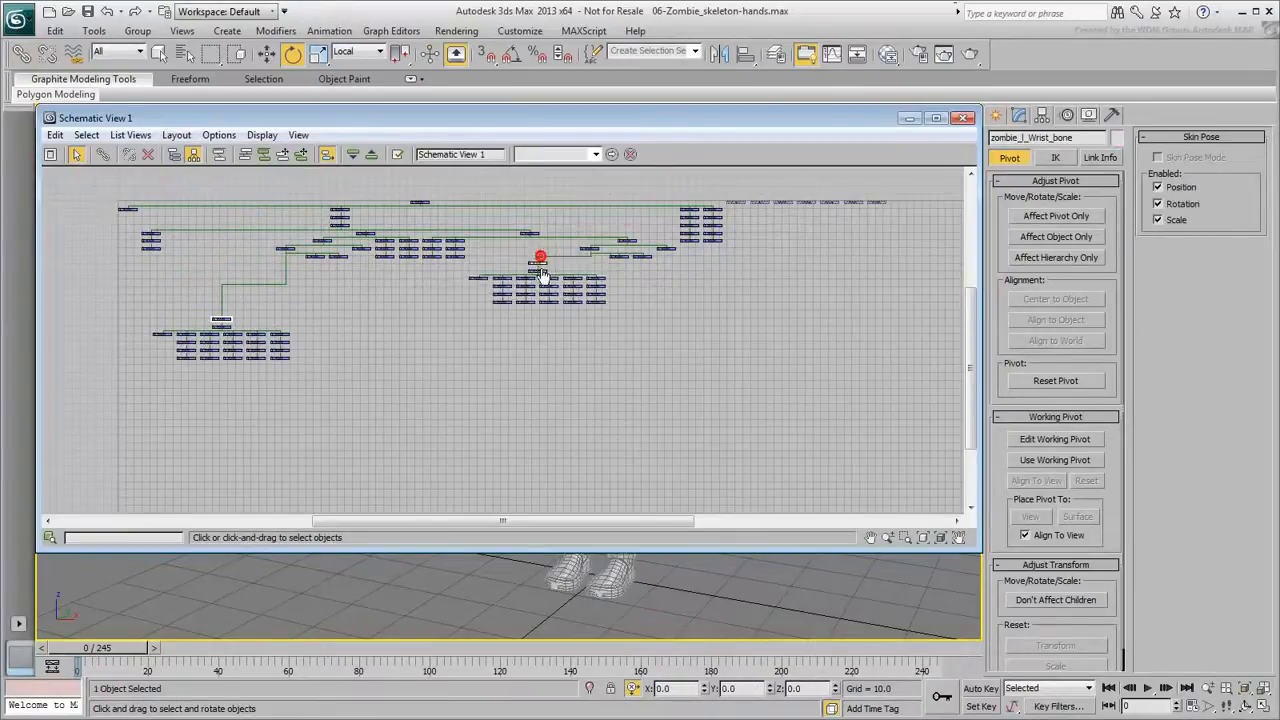
{"action": "left_click_drag", "start_coordinate": [538, 257], "coordinate": [551, 331]}
{"action": "left_click", "coordinate": [414, 343]}
Examine the schematic hierarchy, from the separate mesh nodes to the pelvis root and the branches beneath it
{"action": "scroll", "coordinate": [818, 204], "scroll_direction": "up", "scroll_amount": 2}
{"action": "middle_click_drag", "start_coordinate": [786, 237], "coordinate": [611, 339]}
{"action": "scroll", "coordinate": [613, 335], "scroll_direction": "up", "scroll_amount": 4}
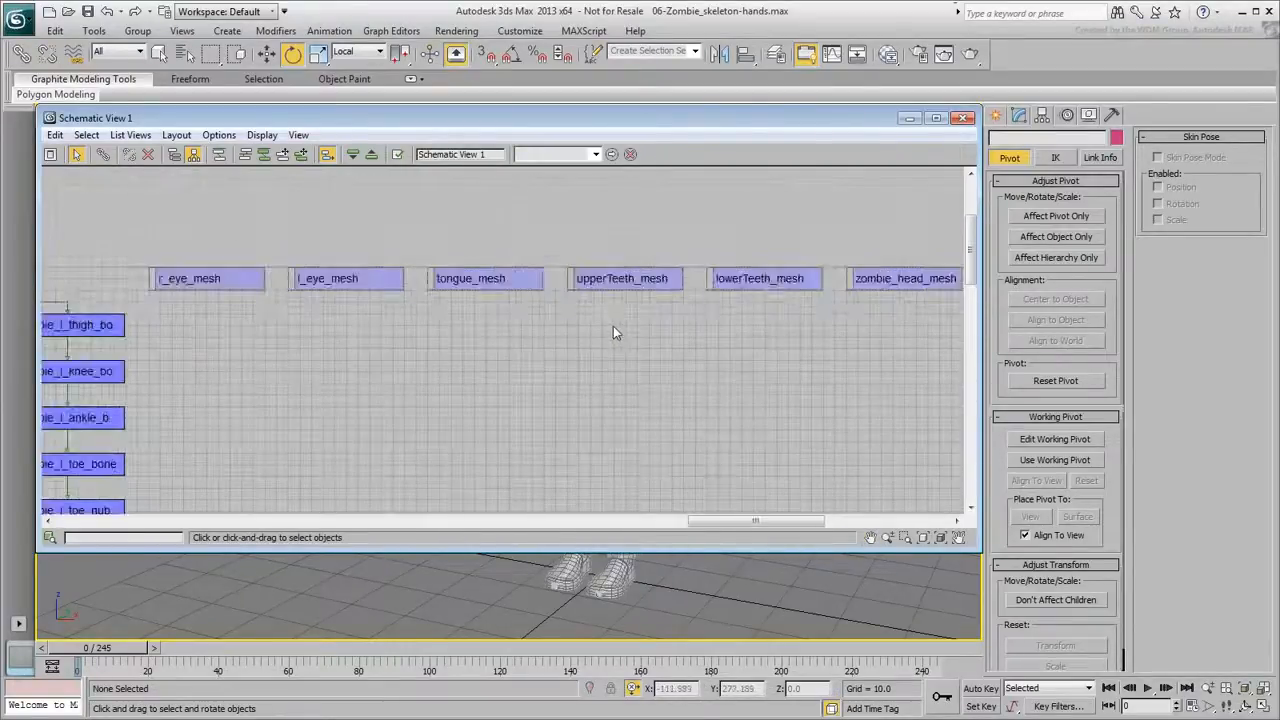
{"action": "scroll", "coordinate": [609, 328], "scroll_direction": "down", "scroll_amount": 4}
{"action": "scroll", "coordinate": [497, 340], "scroll_direction": "down", "scroll_amount": 2}
{"action": "middle_click_drag", "start_coordinate": [499, 341], "coordinate": [769, 306]}
{"action": "scroll", "coordinate": [769, 306], "scroll_direction": "down", "scroll_amount": 1}
{"action": "middle_click_drag", "start_coordinate": [283, 342], "coordinate": [443, 300]}
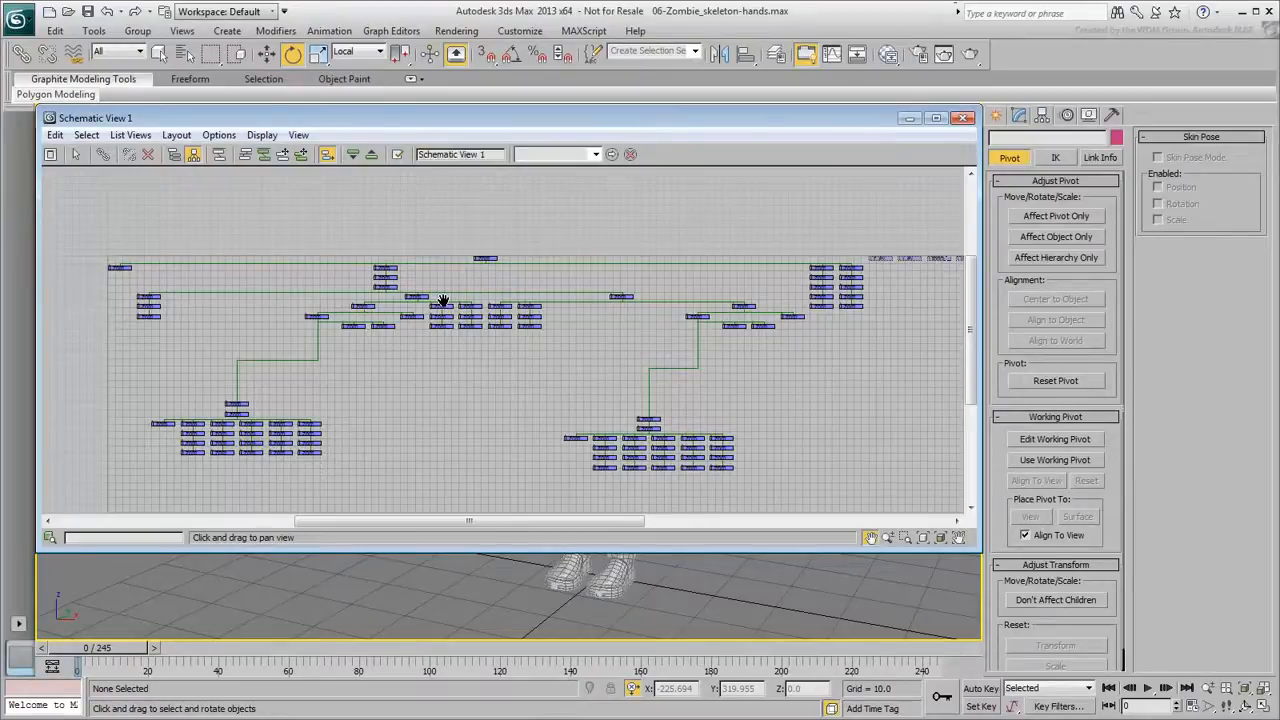
{"action": "middle_click_drag", "start_coordinate": [443, 300], "coordinate": [401, 308]}
{"action": "scroll", "coordinate": [449, 265], "scroll_direction": "up", "scroll_amount": 4}
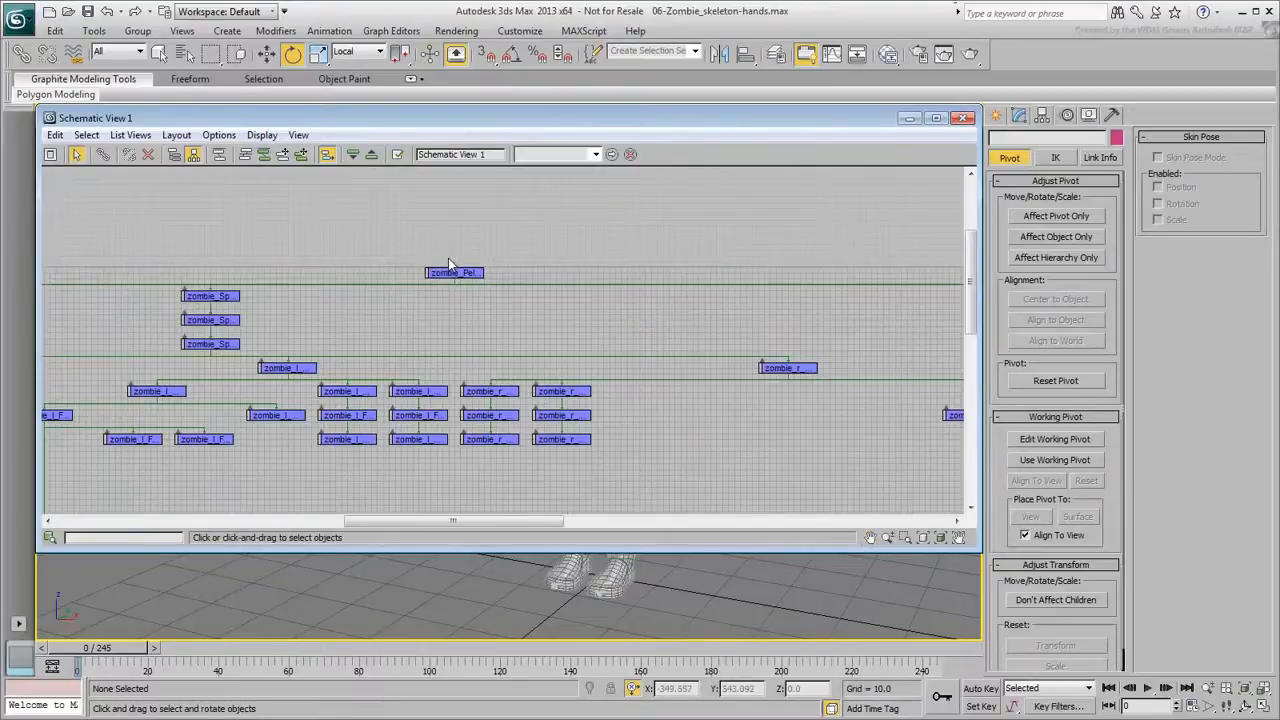
Move the spine branch directly beneath the pelvis node and bring the pelvis nub node in close beside it
{"action": "scroll", "coordinate": [449, 265], "scroll_direction": "up", "scroll_amount": 2}
{"action": "left_click", "coordinate": [455, 265]}
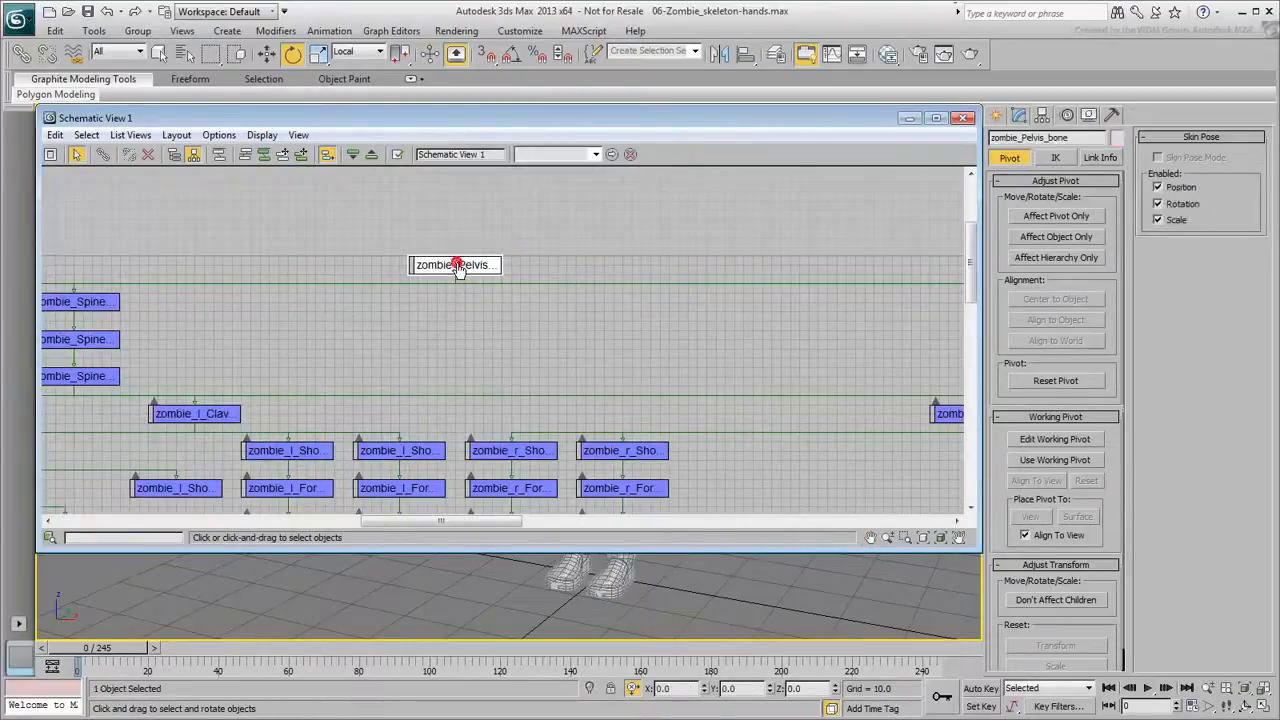
{"action": "left_click", "coordinate": [449, 332]}
{"action": "scroll", "coordinate": [399, 324], "scroll_direction": "down", "scroll_amount": 7}
{"action": "left_click_drag", "start_coordinate": [331, 318], "coordinate": [410, 340]}
{"action": "left_click_drag", "start_coordinate": [117, 318], "coordinate": [373, 320]}
Move the right and left thigh branches side by side near the pelvis node and clear the selection
{"action": "left_click_drag", "start_coordinate": [679, 320], "coordinate": [455, 326]}
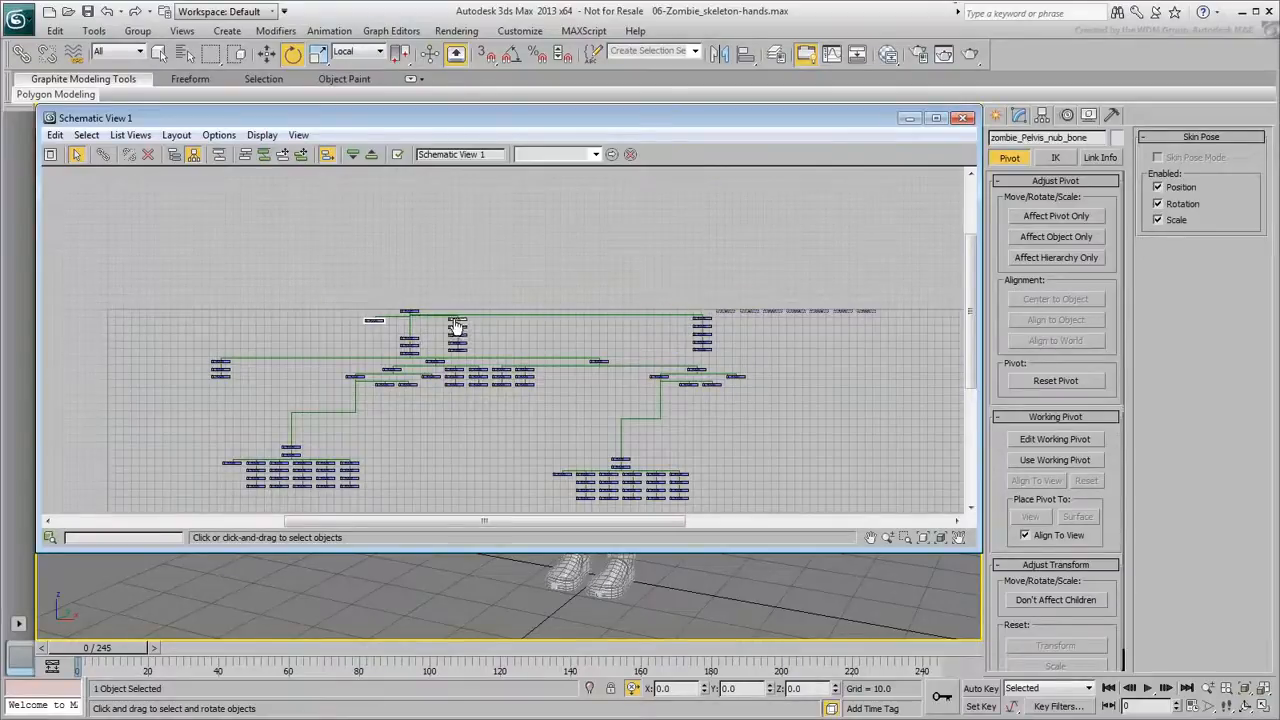
{"action": "left_click", "coordinate": [702, 321]}
{"action": "left_click_drag", "start_coordinate": [702, 321], "coordinate": [488, 329]}
{"action": "scroll", "coordinate": [420, 321], "scroll_direction": "up", "scroll_amount": 3}
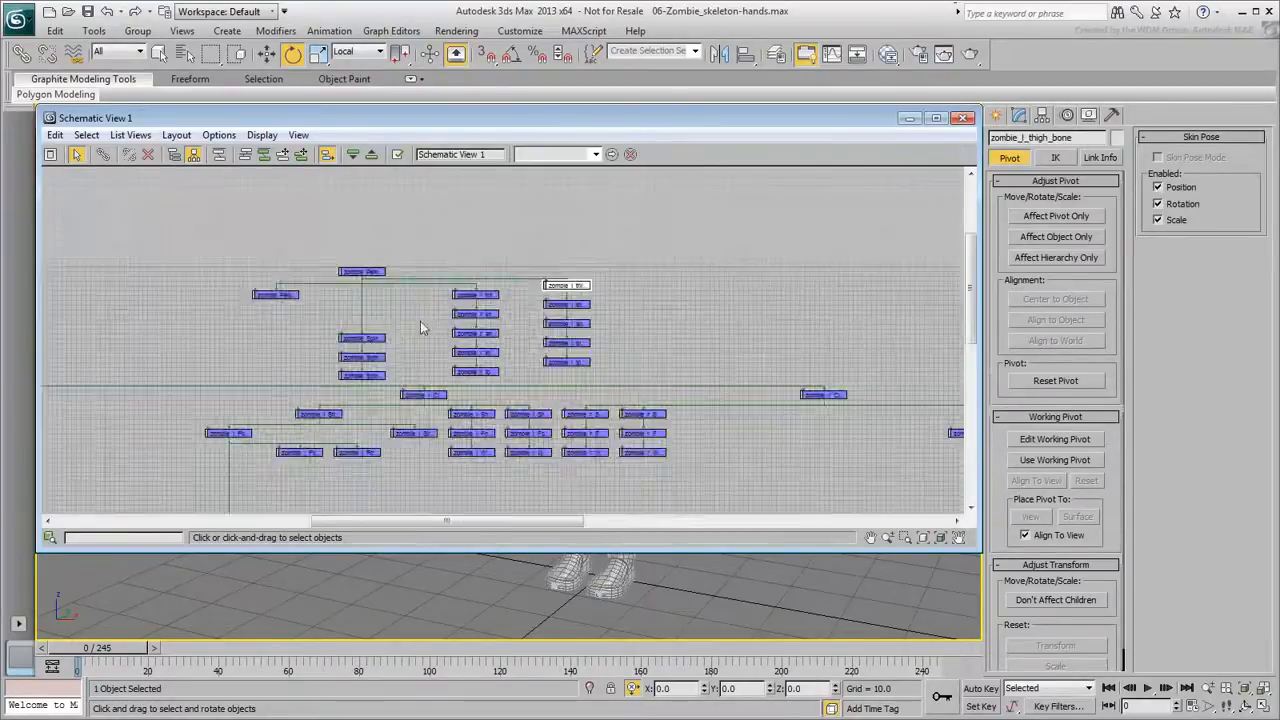
{"action": "scroll", "coordinate": [420, 327], "scroll_direction": "up", "scroll_amount": 2}
{"action": "left_click", "coordinate": [833, 341]}
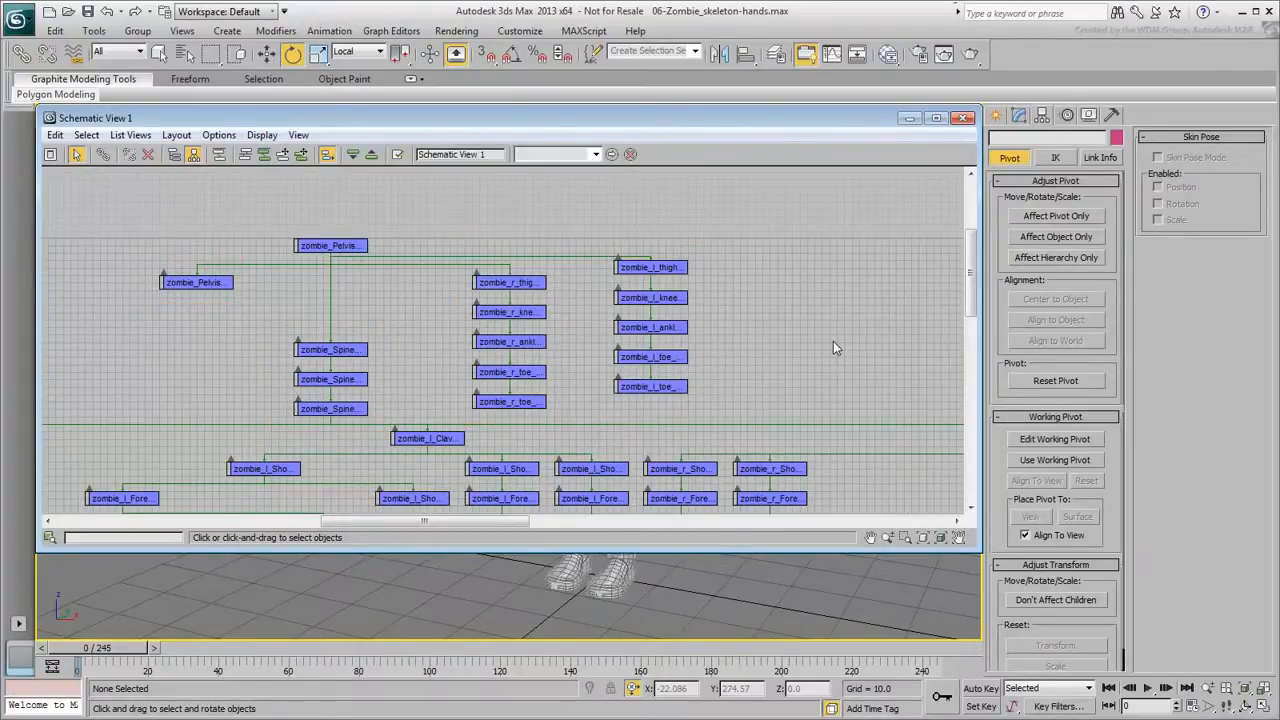
Check both leg chains, lower the left clavicle branch beneath the spine, and bring the neck branch in beside the spine
{"action": "scroll", "coordinate": [833, 341], "scroll_direction": "up", "scroll_amount": 4}
{"action": "middle_click_drag", "start_coordinate": [726, 333], "coordinate": [757, 332]}
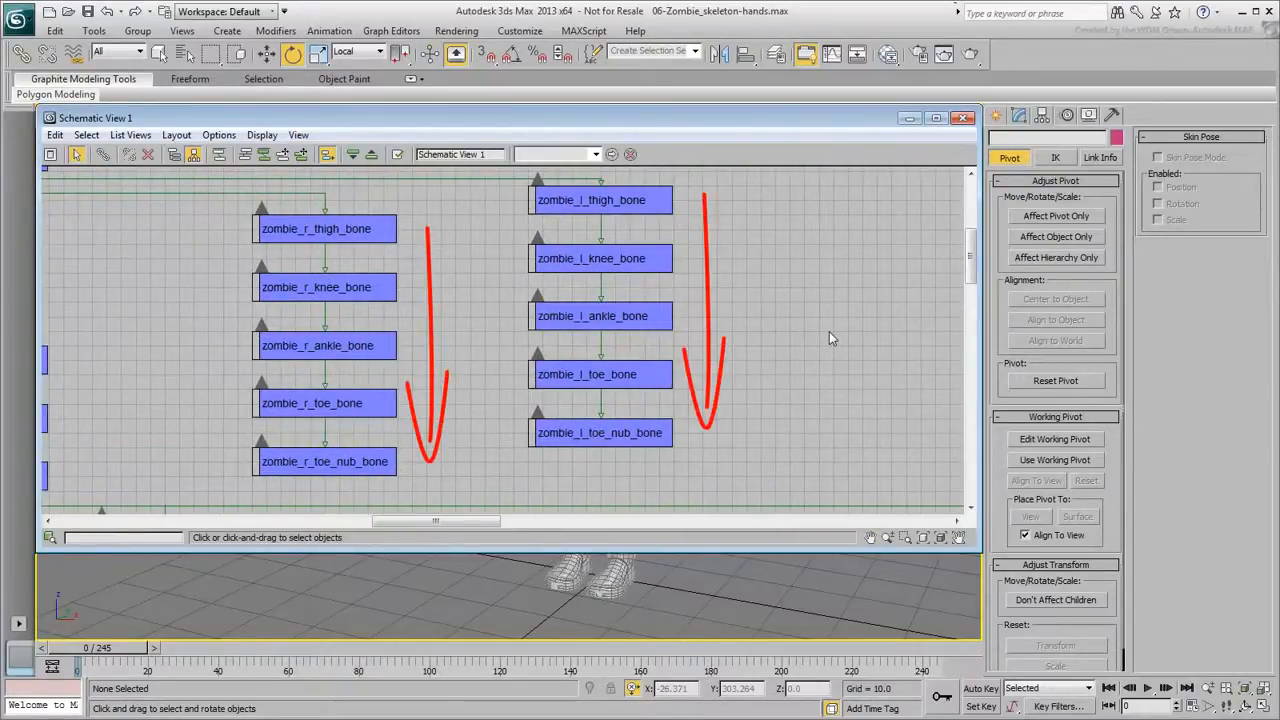
{"action": "scroll", "coordinate": [830, 331], "scroll_direction": "down", "scroll_amount": 4}
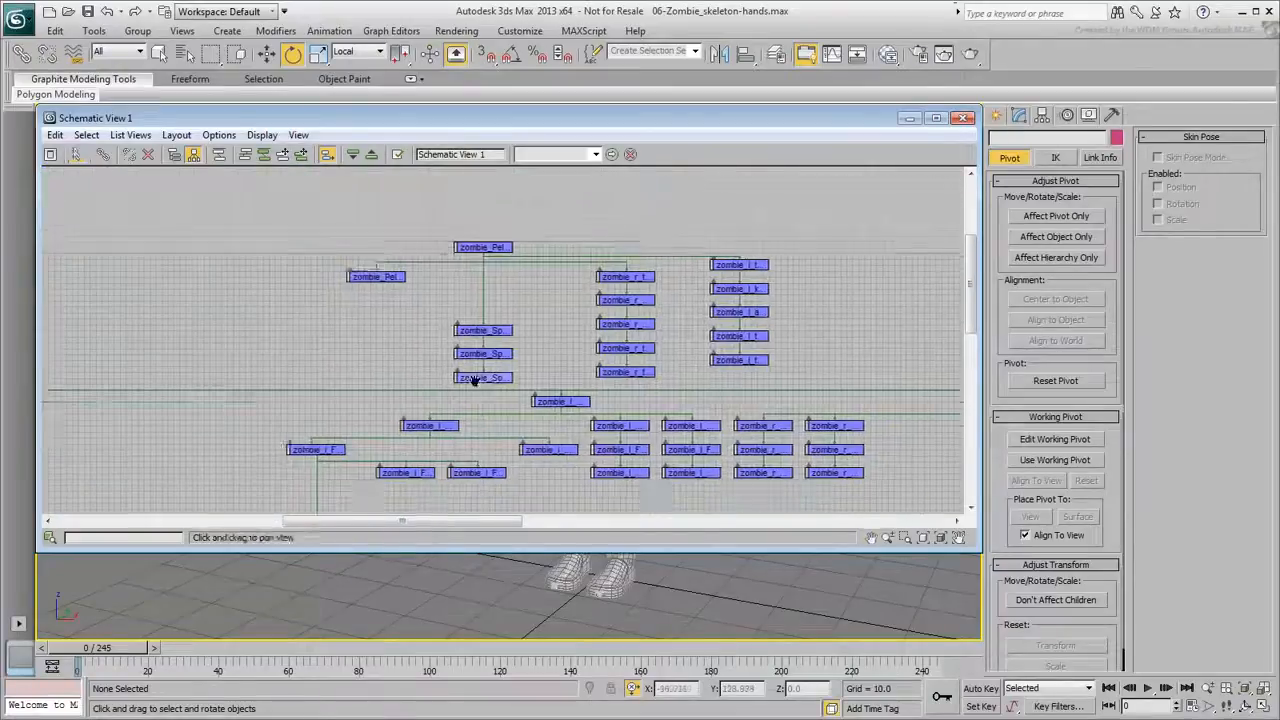
{"action": "middle_click_drag", "start_coordinate": [474, 380], "coordinate": [493, 309]}
{"action": "scroll", "coordinate": [493, 309], "scroll_direction": "down", "scroll_amount": 2}
{"action": "left_click_drag", "start_coordinate": [562, 327], "coordinate": [501, 381]}
{"action": "middle_click_drag", "start_coordinate": [257, 321], "coordinate": [384, 329]}
{"action": "left_click_drag", "start_coordinate": [168, 335], "coordinate": [555, 337]}
Shift the right clavicle node toward the spine and move the six right-arm IK and FK shoulder, forearm and wrist nodes beneath it
{"action": "scroll", "coordinate": [697, 362], "scroll_direction": "up", "scroll_amount": 2}
{"action": "middle_click_drag", "start_coordinate": [697, 362], "coordinate": [389, 348]}
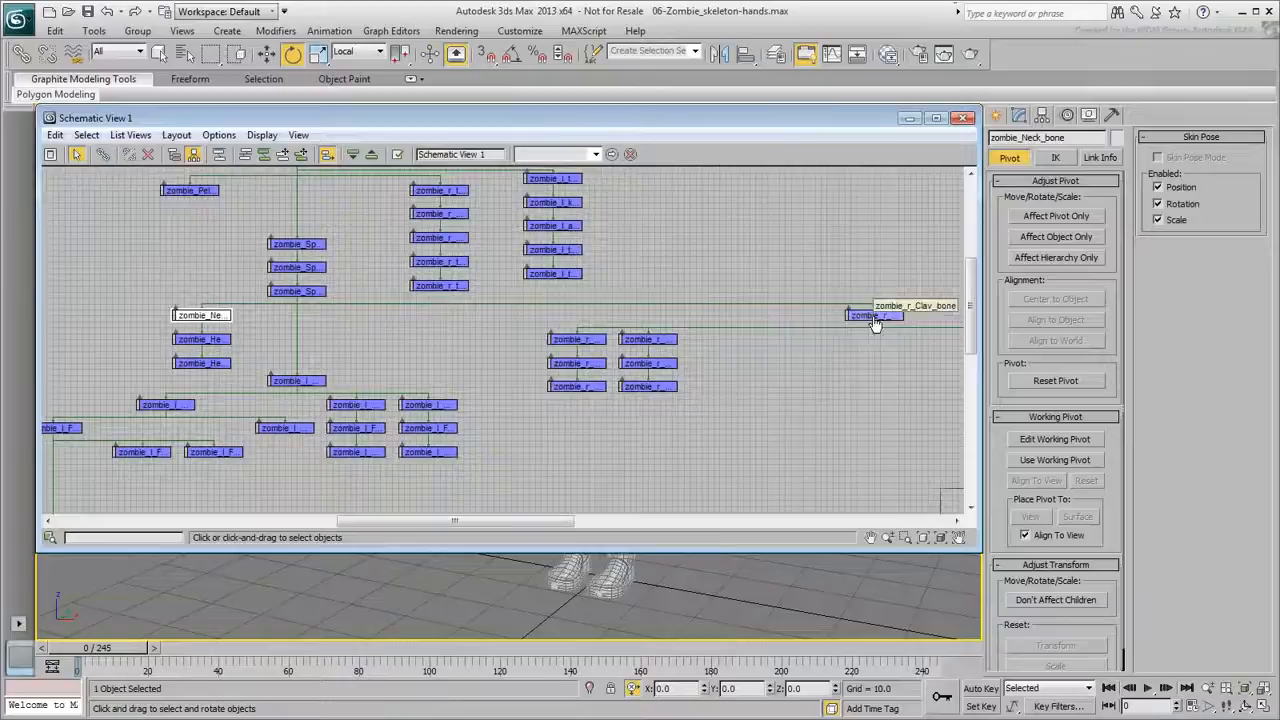
{"action": "left_click_drag", "start_coordinate": [875, 321], "coordinate": [773, 309]}
{"action": "left_click", "coordinate": [566, 330]}
{"action": "left_click", "coordinate": [460, 330], "text": "ctrl"}
{"action": "left_click", "coordinate": [476, 352], "text": "ctrl"}
{"action": "left_click", "coordinate": [546, 352], "text": "ctrl"}
{"action": "left_click", "coordinate": [546, 375], "text": "ctrl"}
{"action": "left_click", "coordinate": [480, 376], "text": "ctrl"}
{"action": "left_click_drag", "start_coordinate": [495, 333], "coordinate": [807, 368]}
Bring the right clavicle branch in close to the last spine node, opposite the neck branch, and clear the selection
{"action": "left_click_drag", "start_coordinate": [782, 309], "coordinate": [517, 328]}
{"action": "scroll", "coordinate": [286, 339], "scroll_direction": "up", "scroll_amount": 2}
{"action": "middle_click_drag", "start_coordinate": [290, 341], "coordinate": [499, 386]}
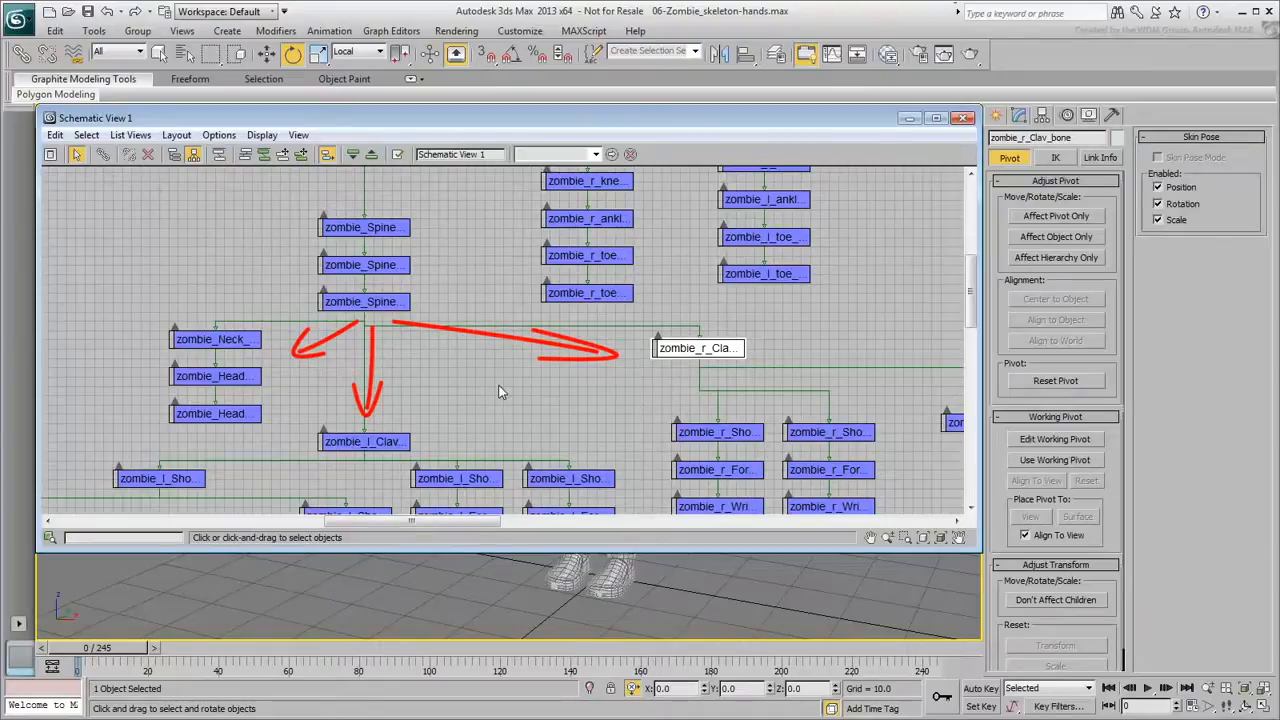
{"action": "left_click", "coordinate": [500, 390]}
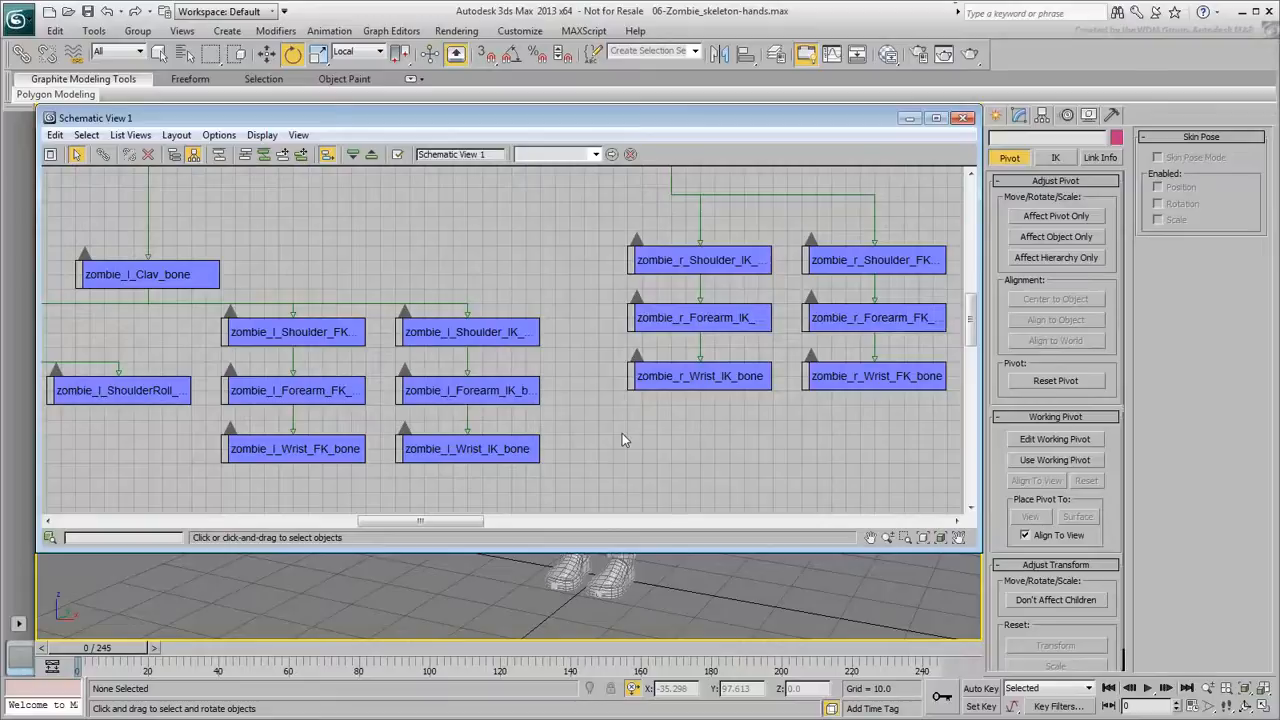
Look over the whole rearranged skeleton hierarchy and close the Schematic View window
{"action": "scroll", "coordinate": [622, 433], "scroll_direction": "down", "scroll_amount": 2}
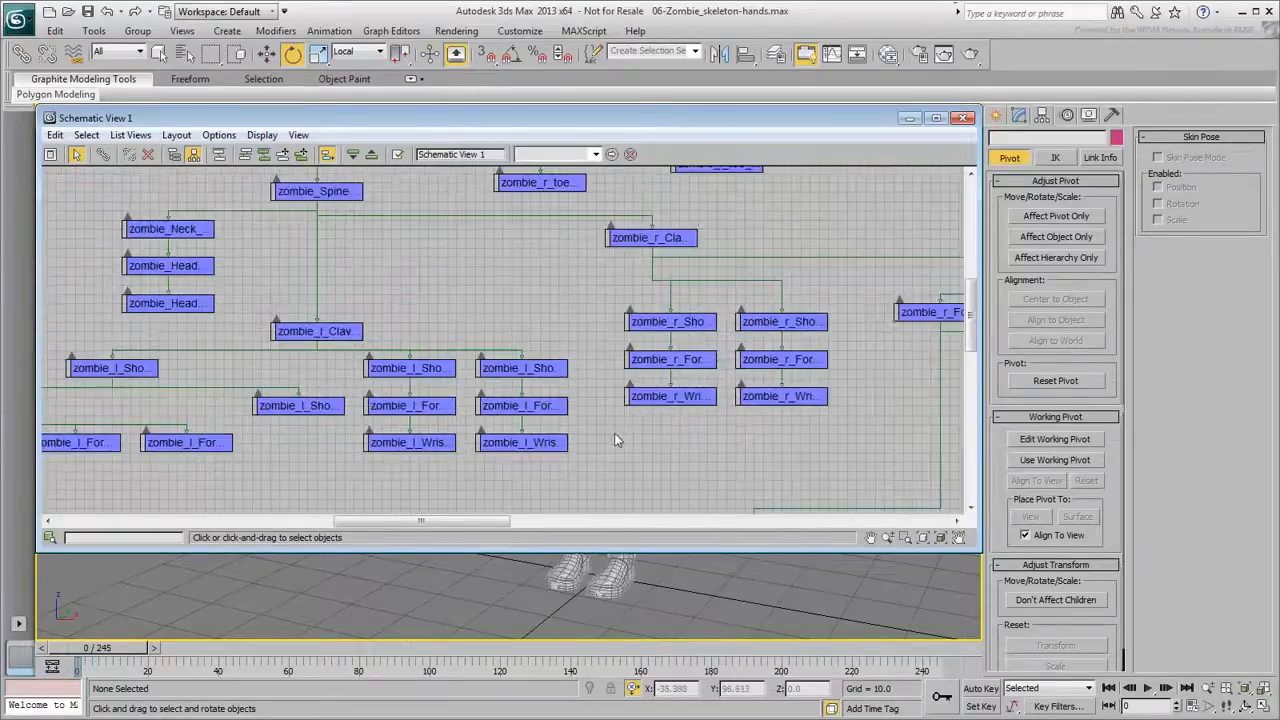
{"action": "scroll", "coordinate": [626, 440], "scroll_direction": "down", "scroll_amount": 2}
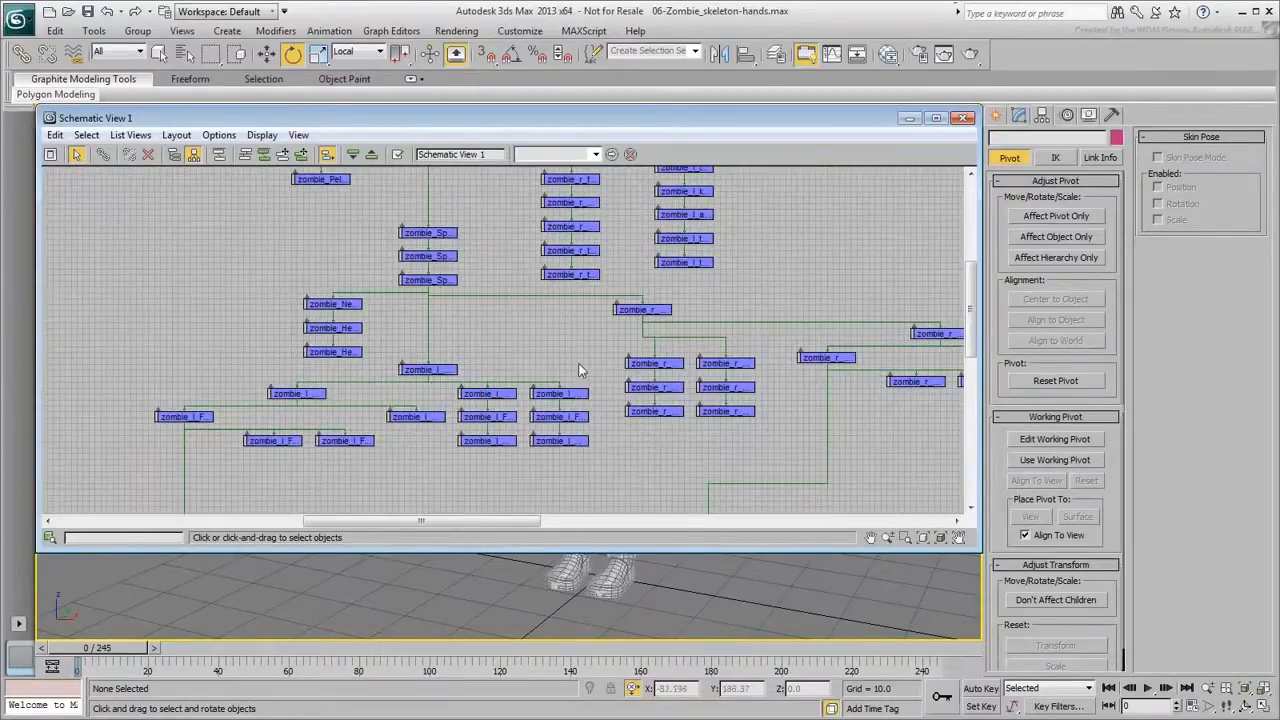
{"action": "scroll", "coordinate": [582, 368], "scroll_direction": "down", "scroll_amount": 3}
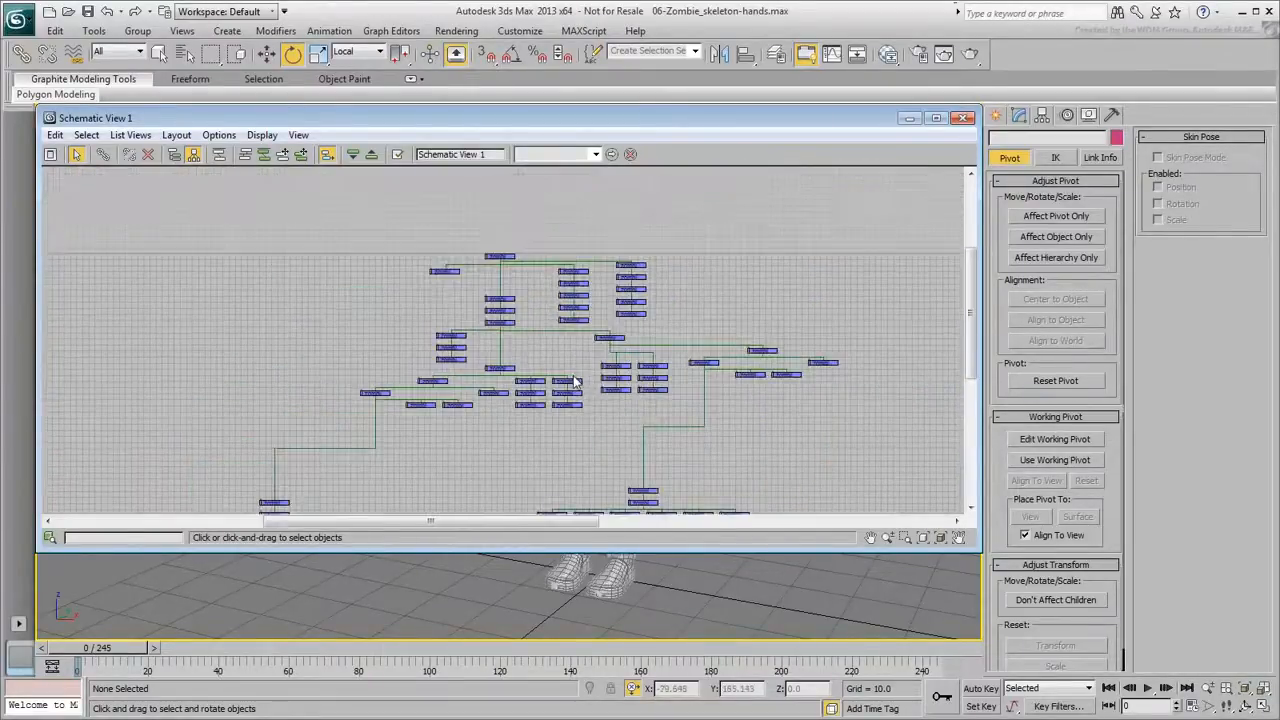
{"action": "left_click", "coordinate": [963, 118]}
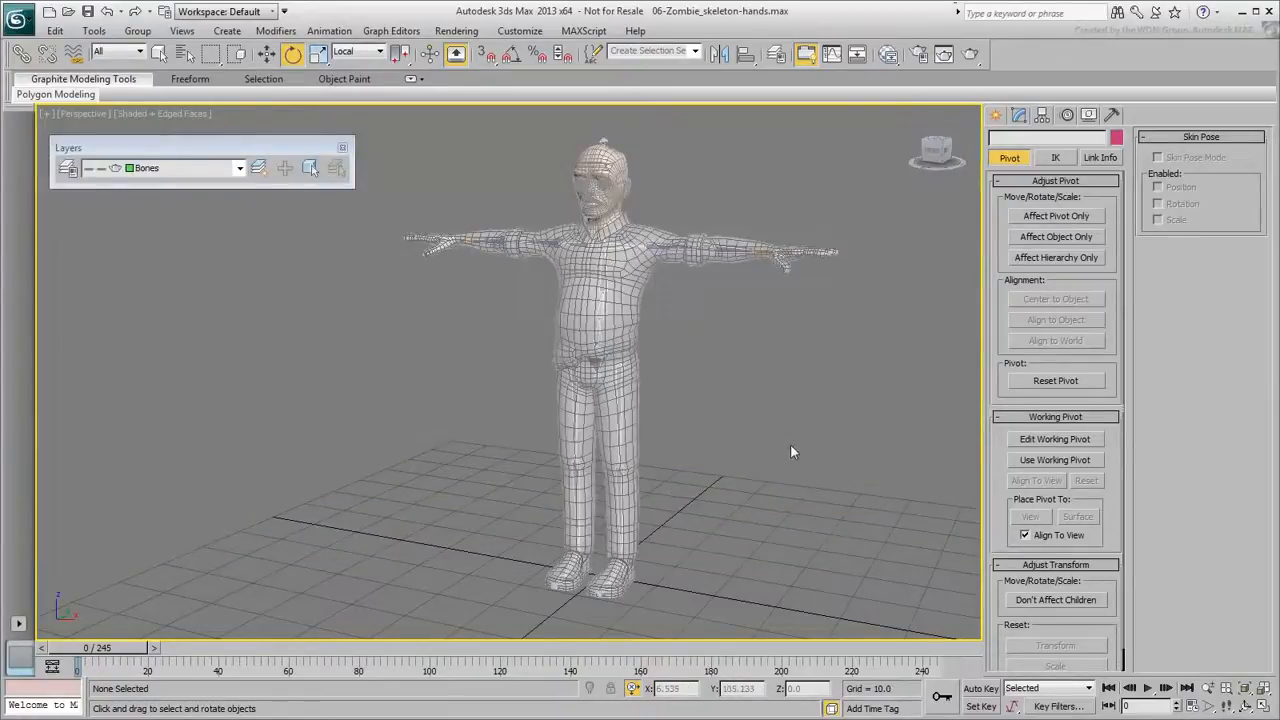